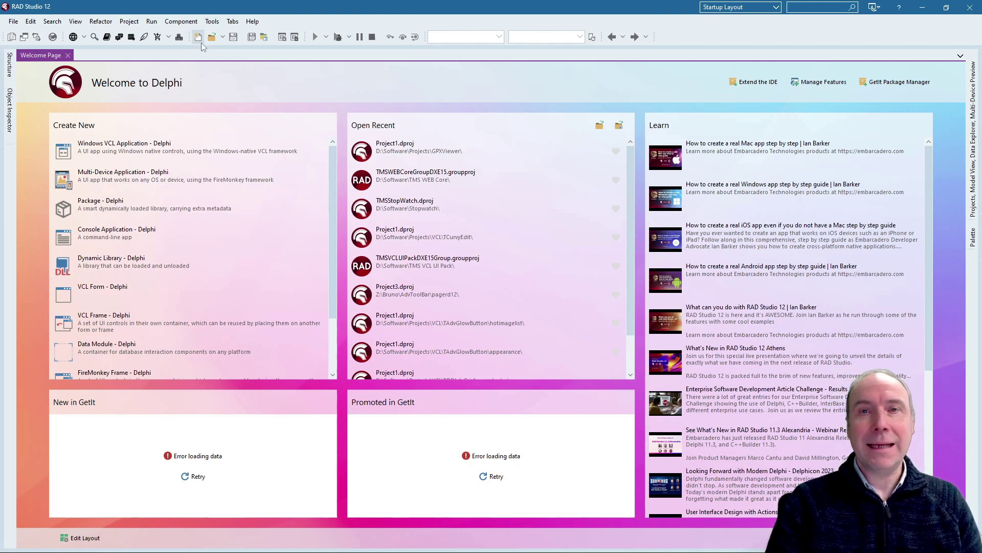
- Create a new TMS WEB Application project from the TMS WEB gallery folder
click(15, 21)
mouse_move(30, 34)
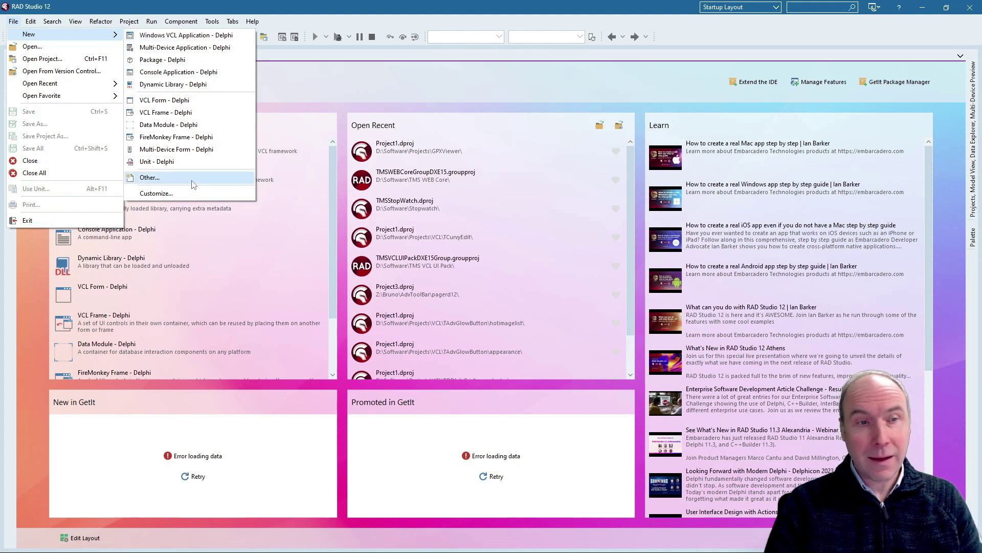
click(149, 177)
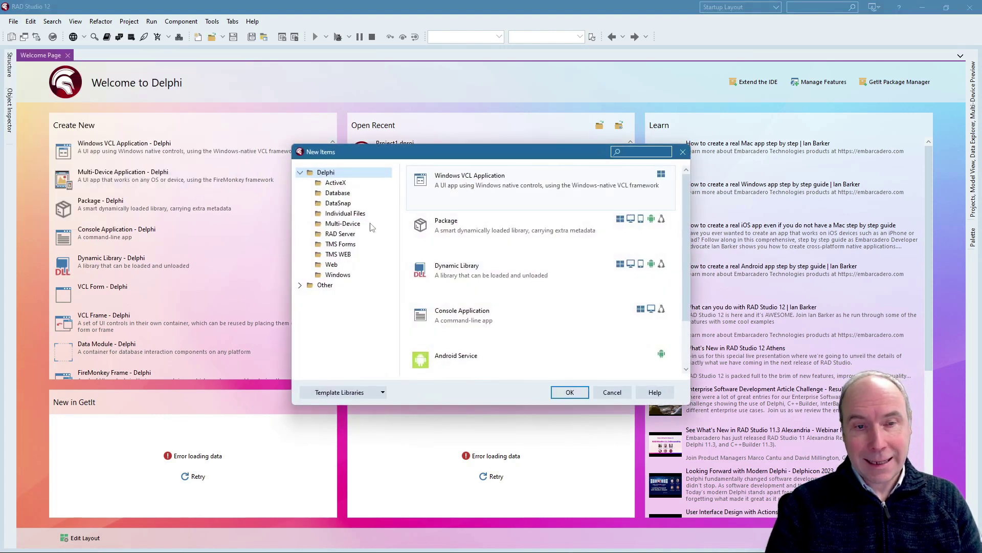
click(343, 257)
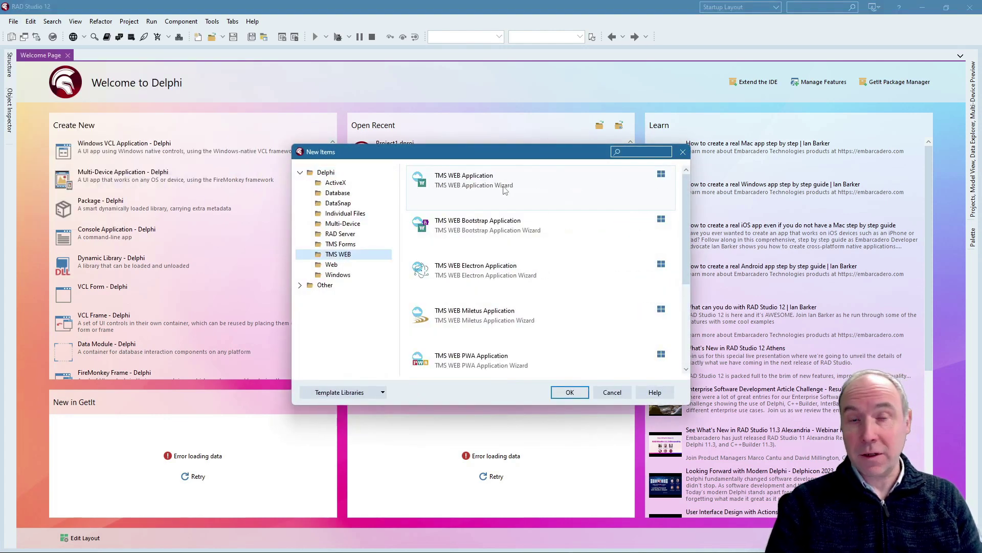
click(570, 392)
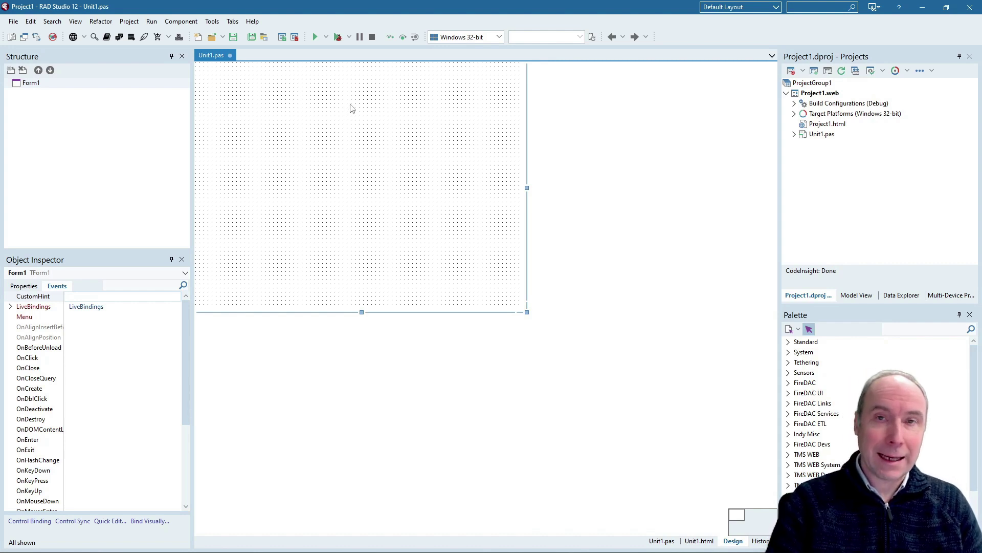
- Launch TMS StopWatch, dock and resize it above Structure, and start the timer
click(252, 21)
mouse_move(276, 83)
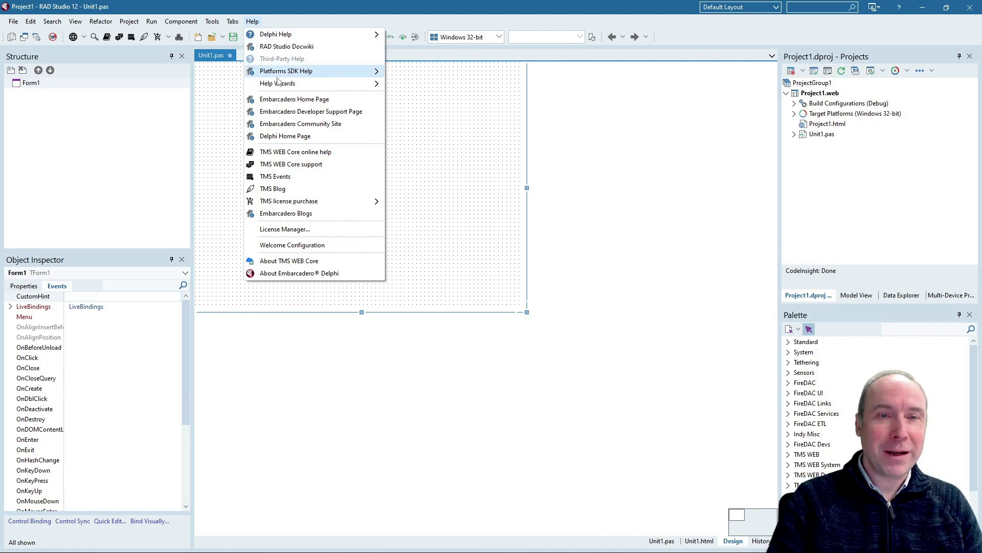
click(411, 85)
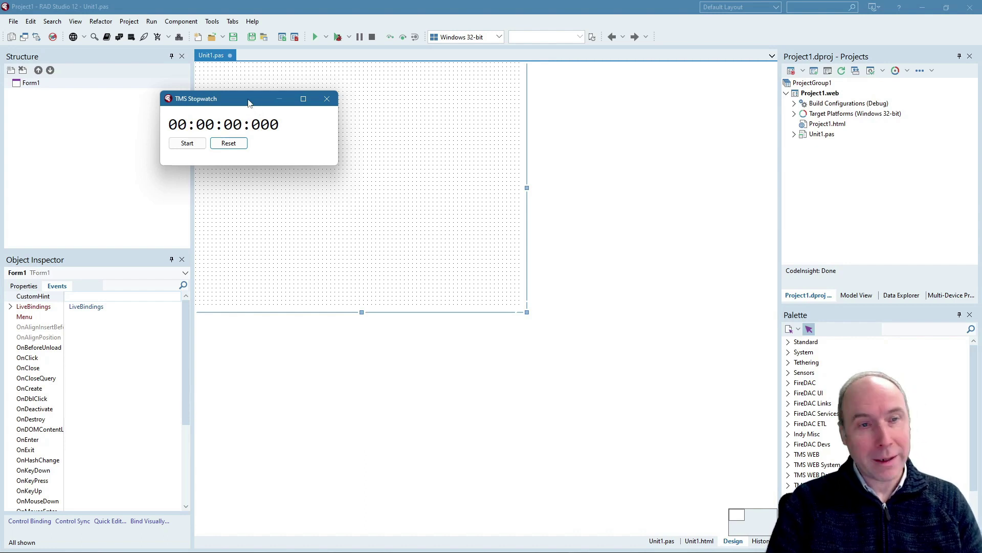
drag(248, 102, 130, 54)
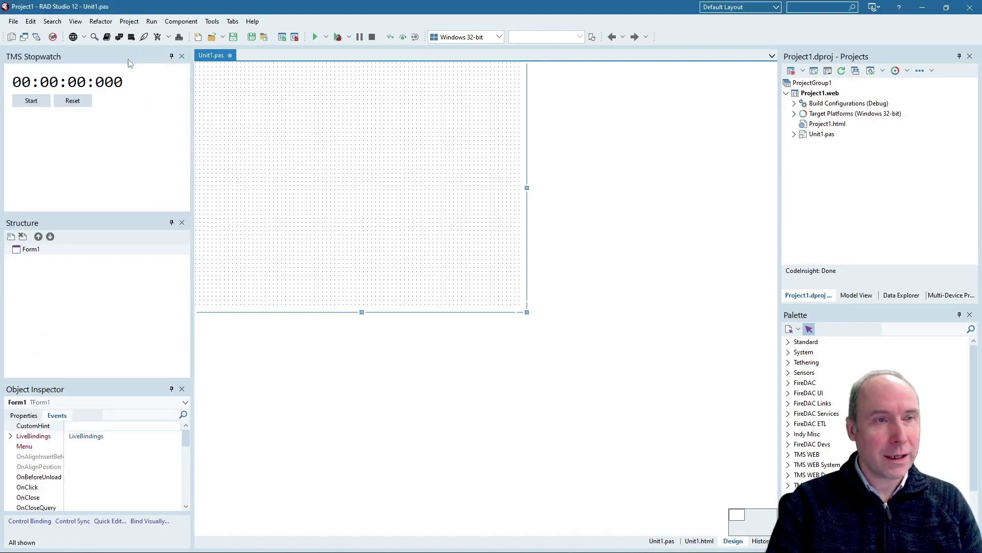
drag(86, 212, 121, 117)
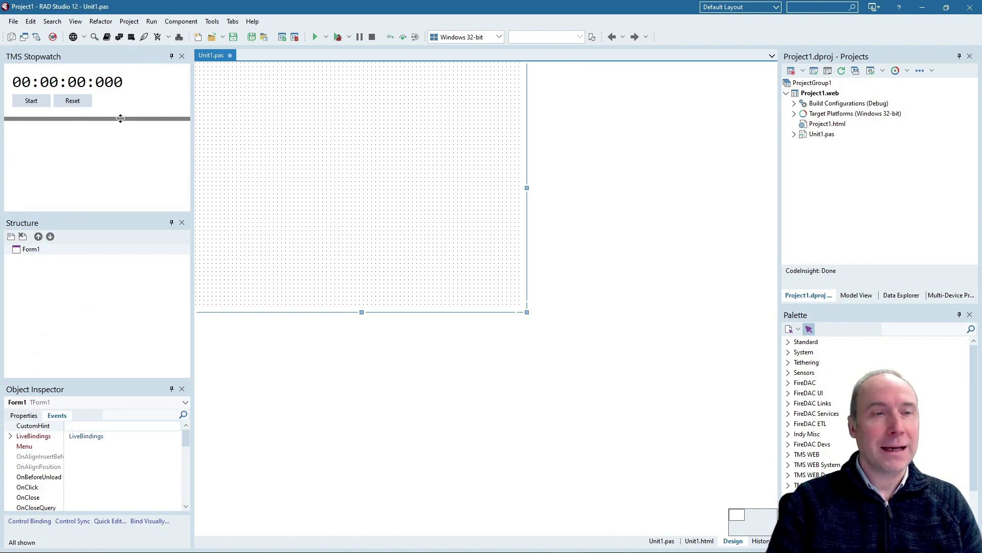
drag(118, 115, 136, 121)
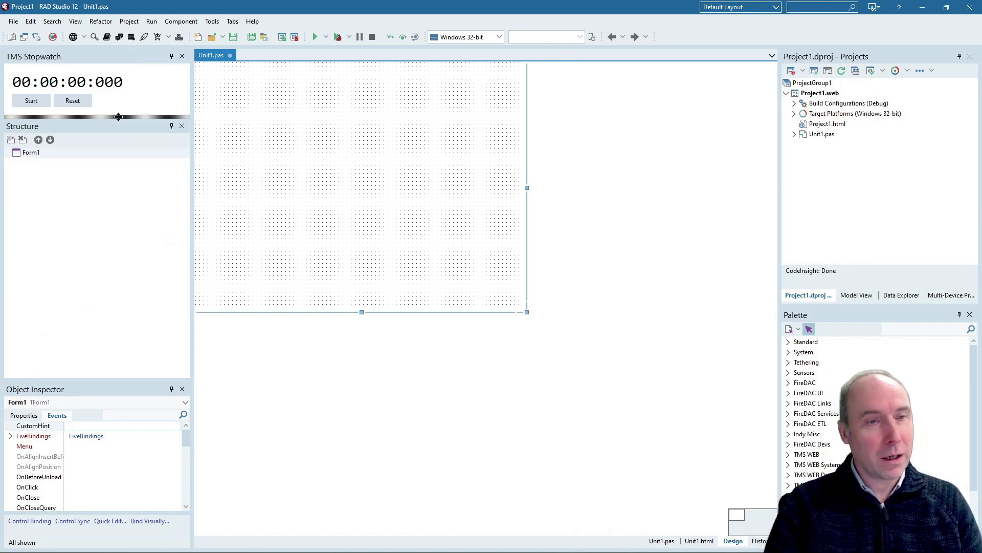
click(31, 100)
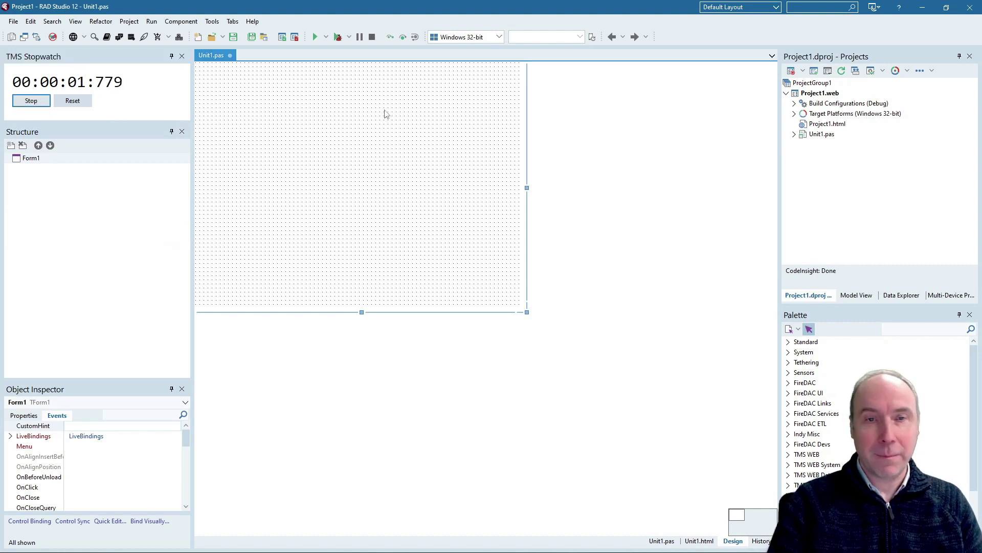
click(908, 330)
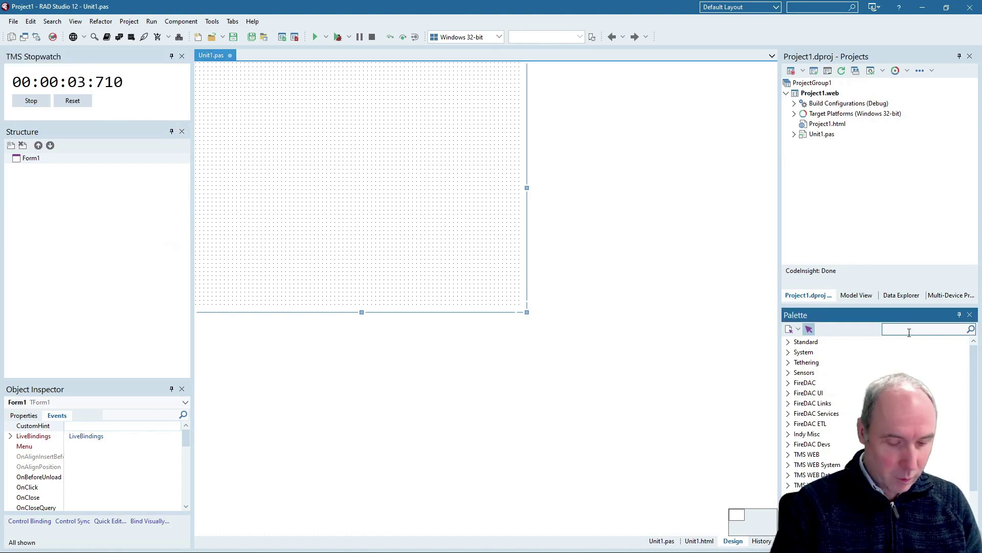
text(webpa)
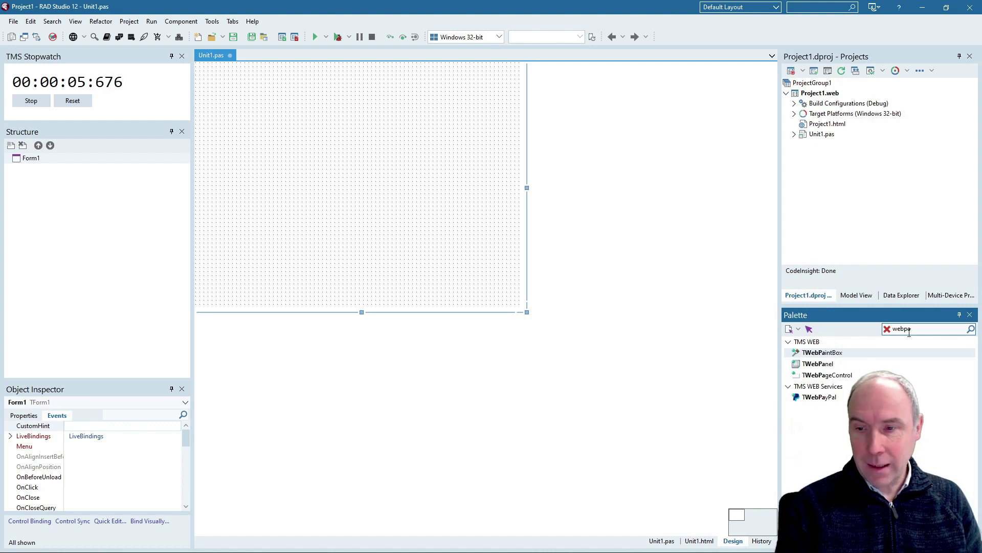
- Add a TWebPanel to the form and set its Align to alTop
key(Down)
key(Return)
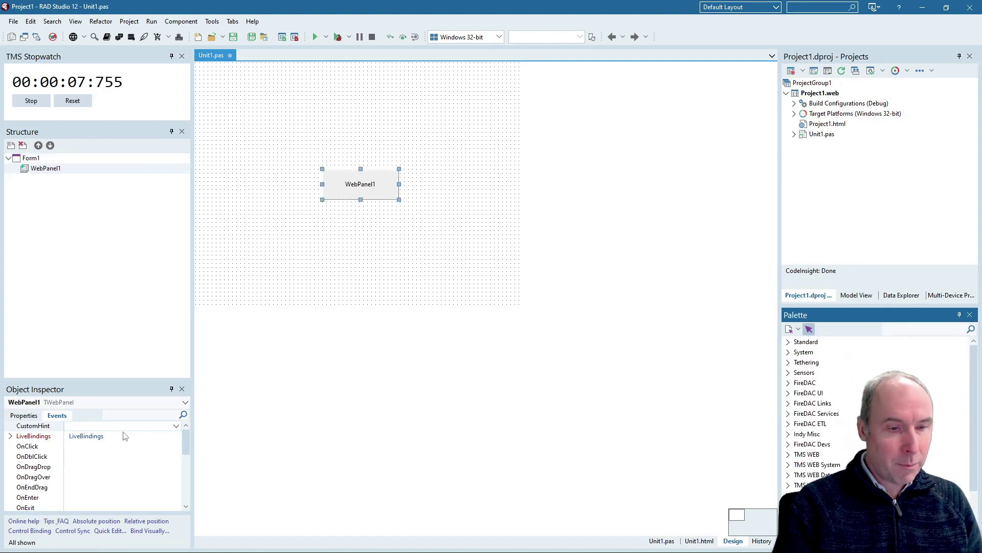
mouse_move(124, 382)
mouse_down()
mouse_move(144, 167)
mouse_move(142, 203)
mouse_up()
click(24, 238)
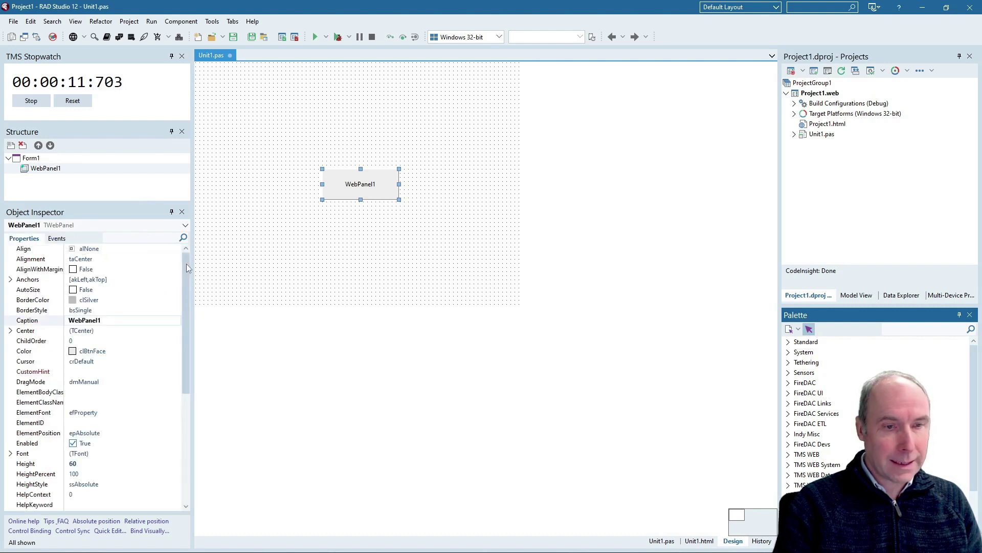
click(157, 249)
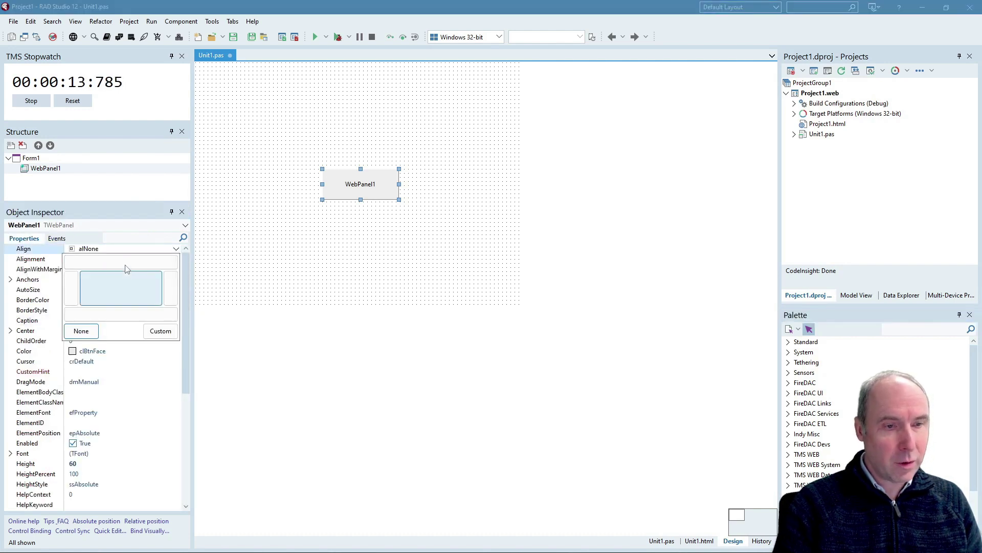
click(126, 262)
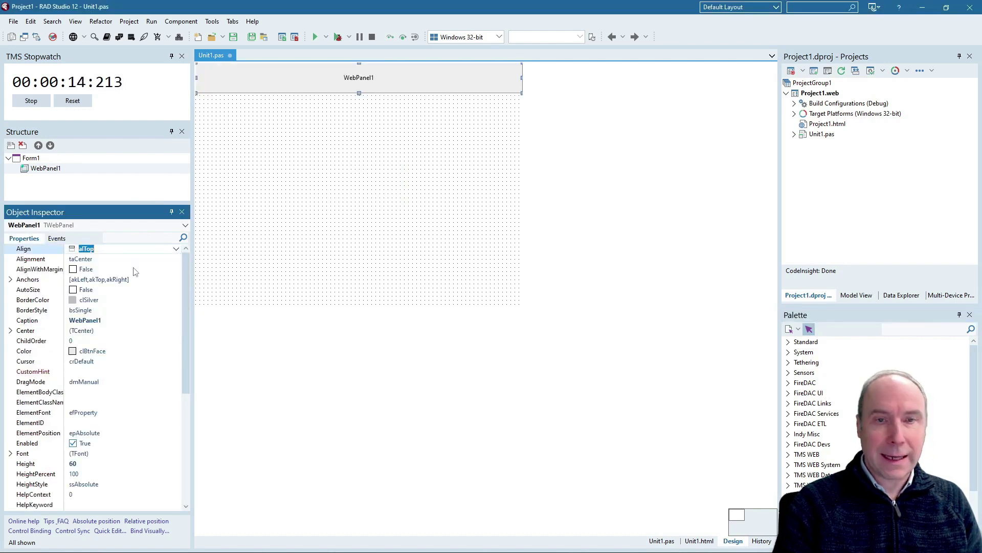
- Clear the panel's Caption and drag its bottom edge down to make it taller
click(120, 320)
key(Delete)
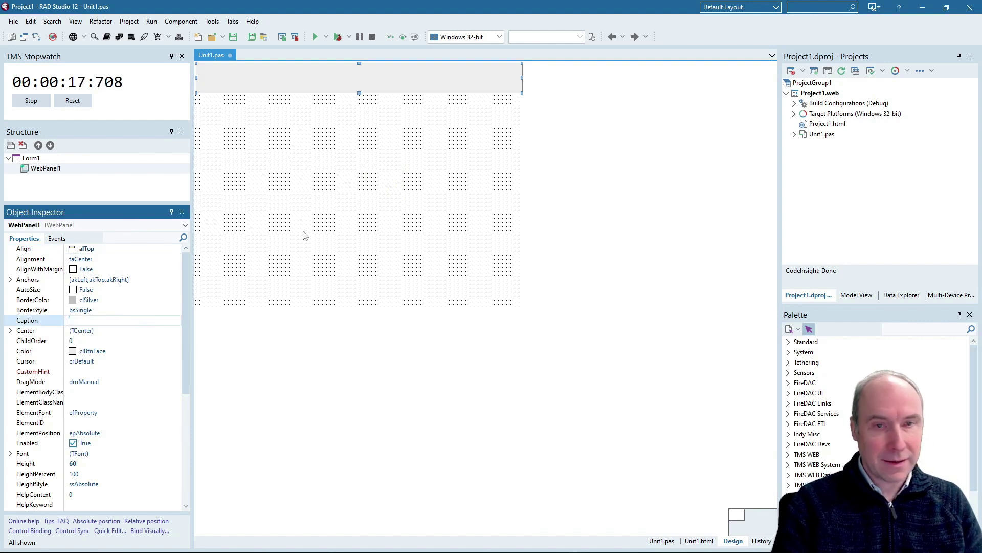
click(399, 152)
click(379, 92)
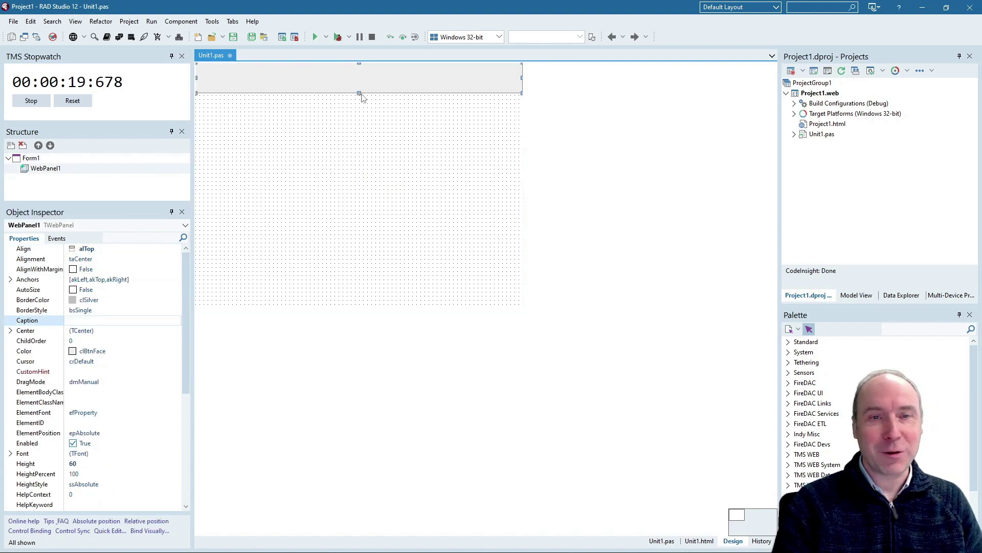
drag(358, 93, 365, 132)
click(415, 168)
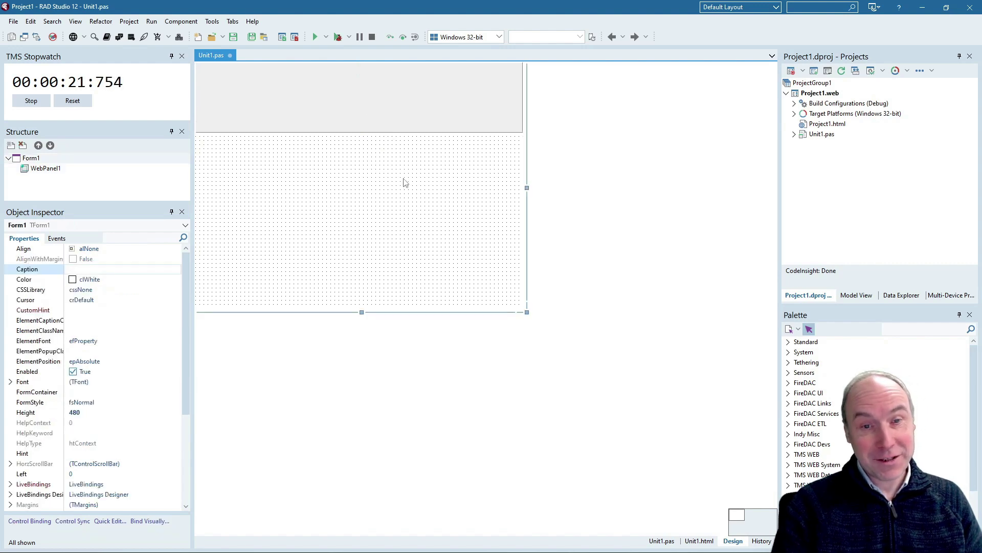
click(906, 328)
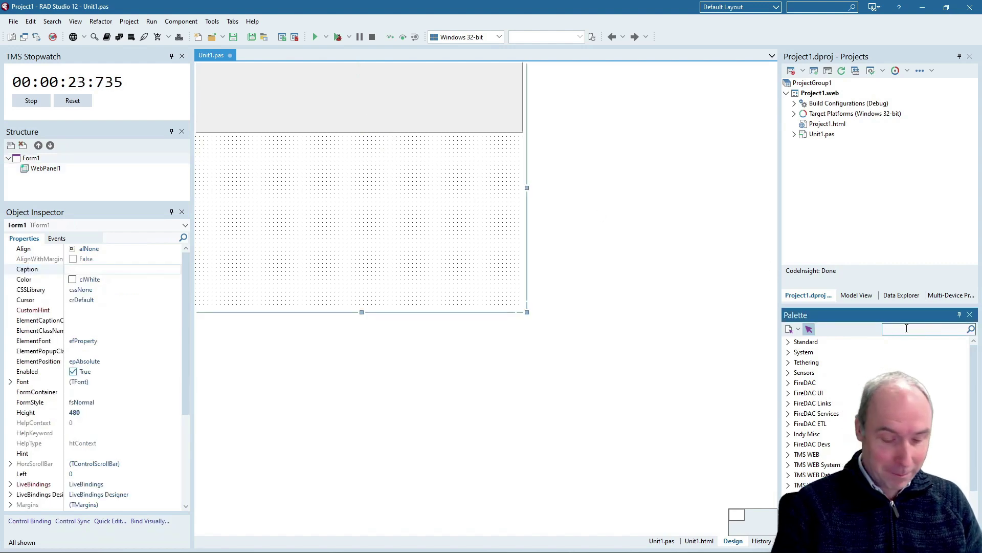
text(webLeaf)
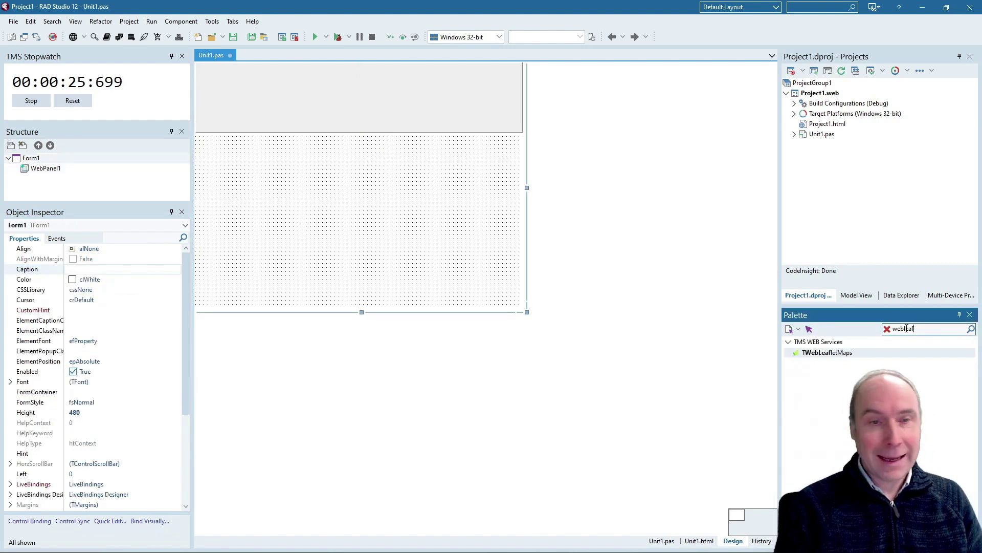
- Add a TWebLeafletMaps component and set its Align to alClient
key(Return)
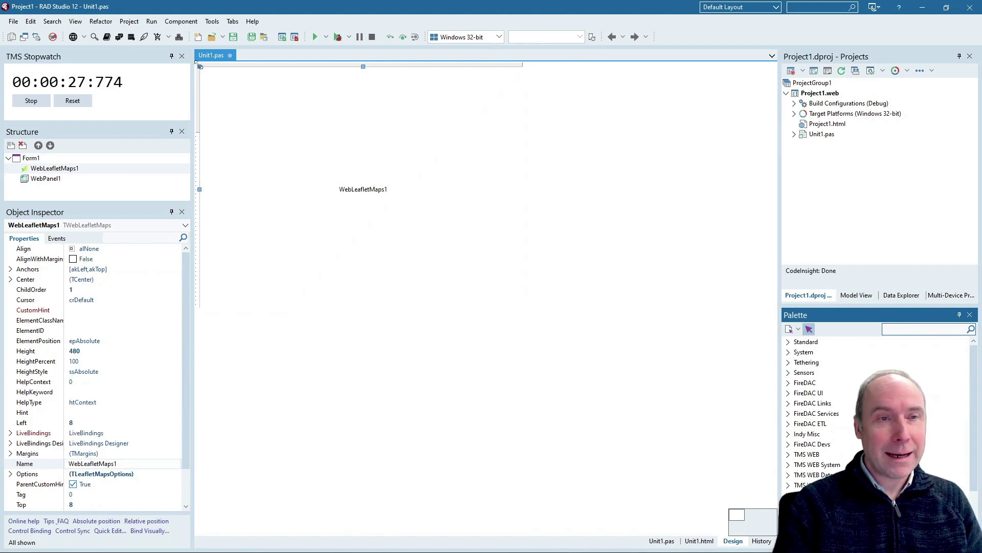
mouse_move(222, 137)
mouse_down()
mouse_move(291, 187)
mouse_move(303, 179)
mouse_up()
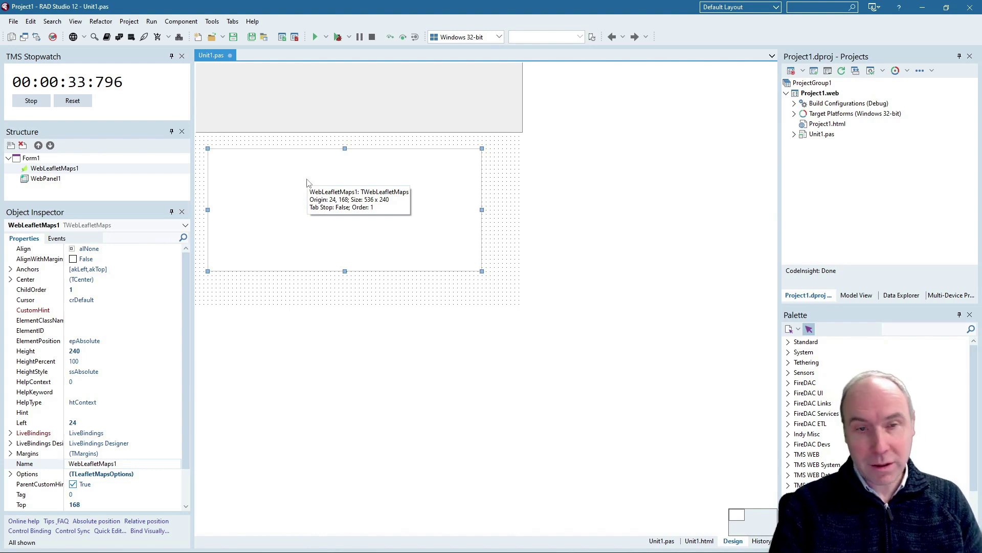
click(177, 250)
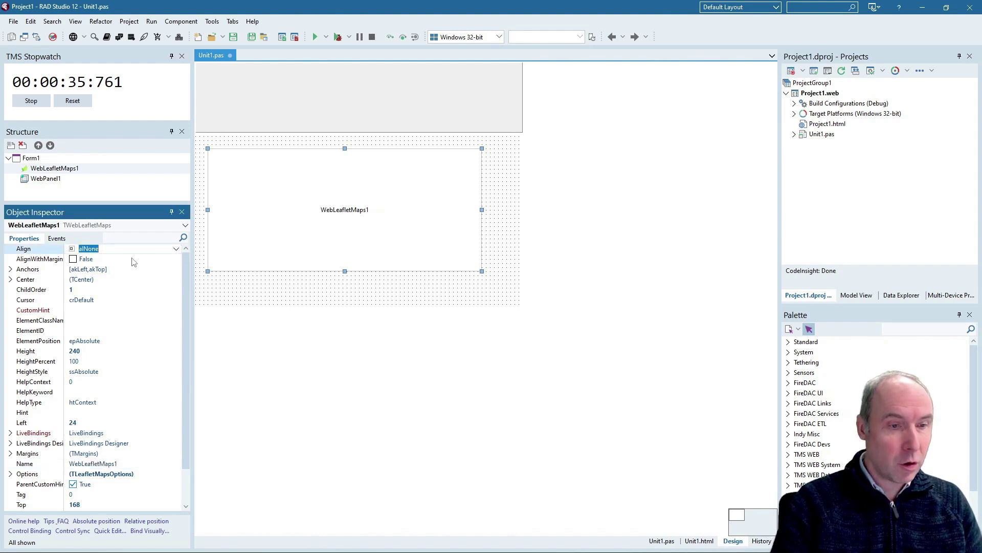
click(176, 249)
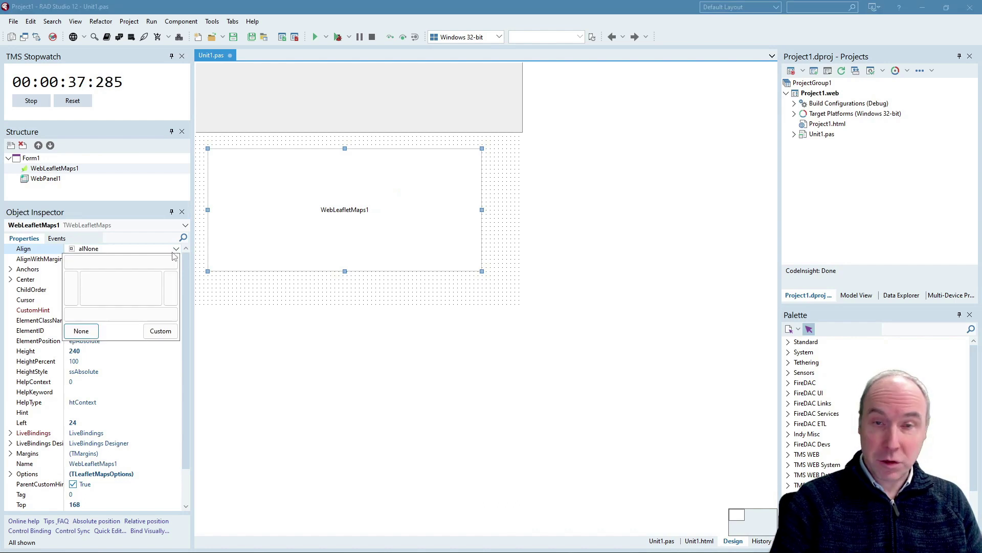
click(129, 288)
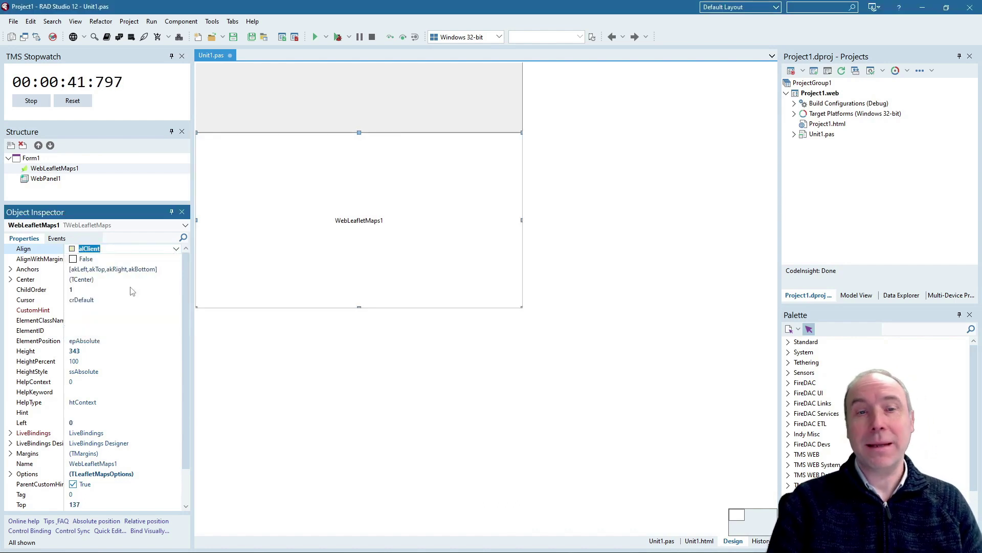
click(351, 95)
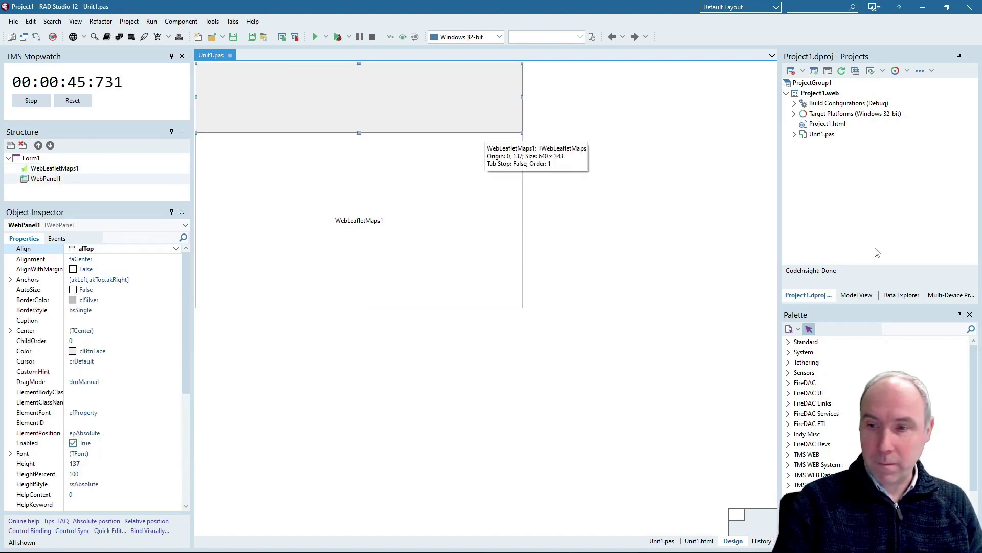
click(903, 326)
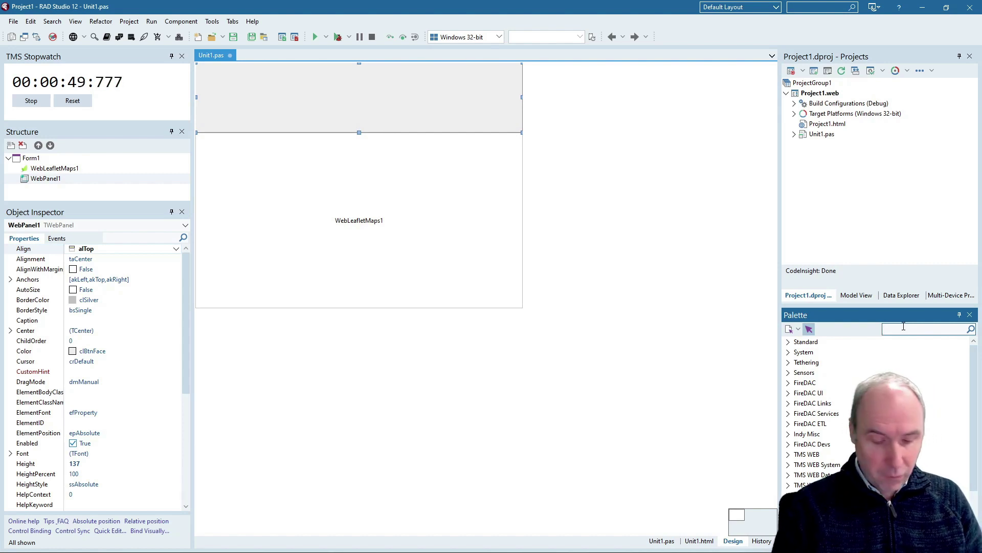
text(webfile)
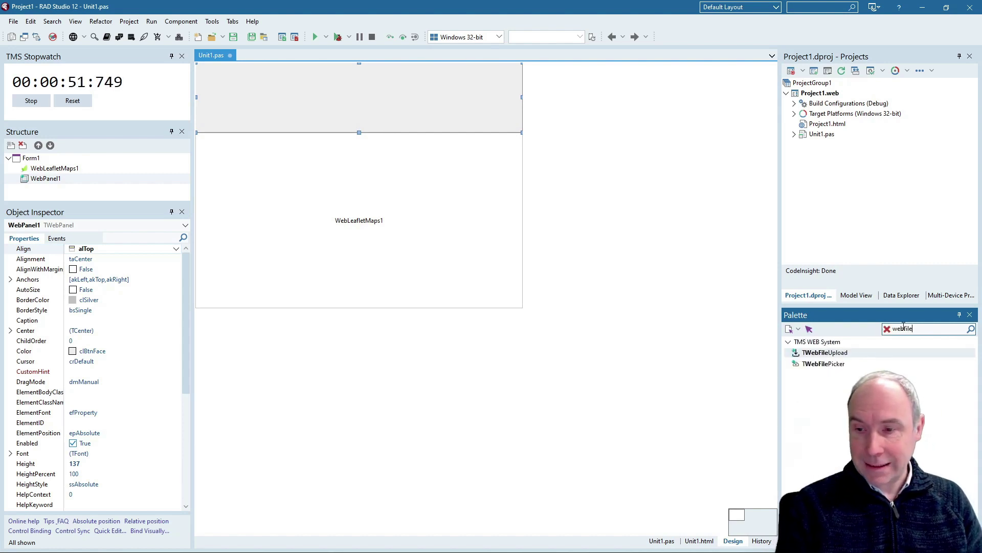
- Place a TWebFileUpload at the left of WebPanel1 and enlarge the panel to fit it
key(Return)
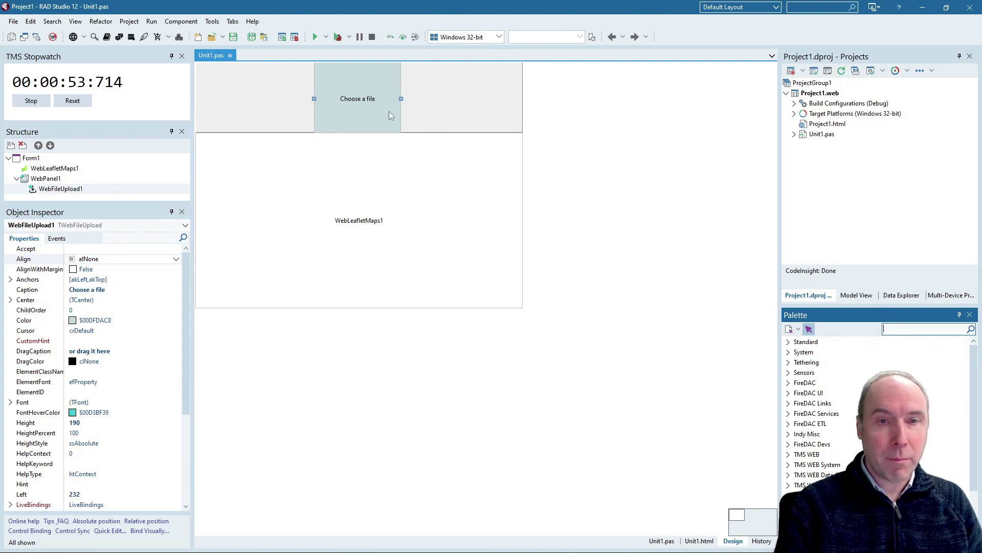
click(430, 130)
mouse_move(359, 132)
mouse_down()
mouse_move(360, 145)
mouse_move(268, 126)
mouse_up()
click(353, 132)
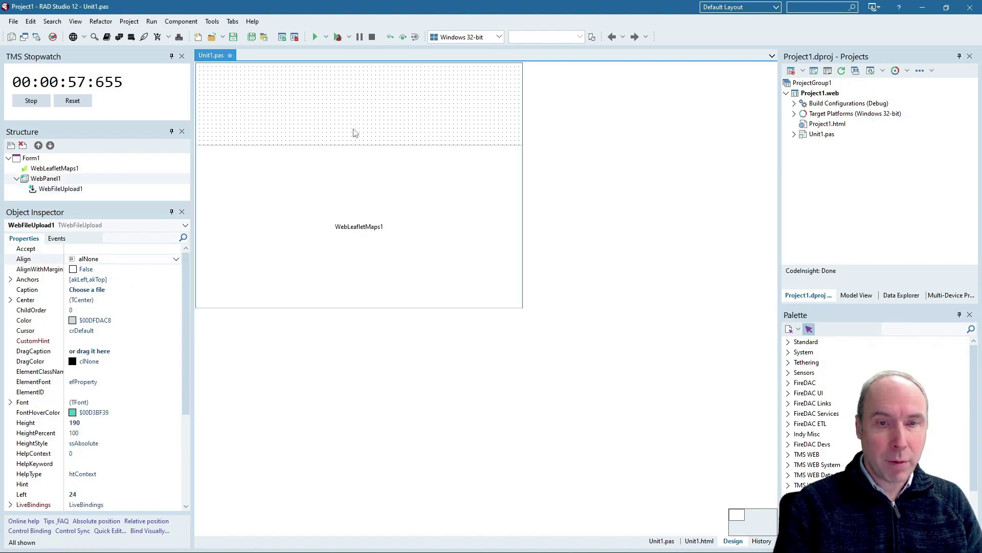
drag(358, 146, 358, 162)
drag(262, 107, 257, 106)
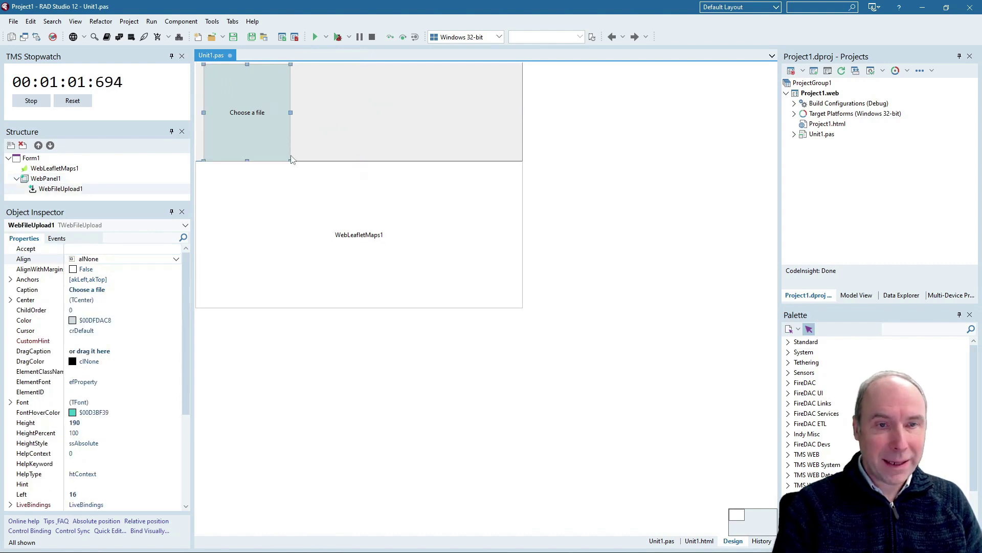
drag(290, 162, 289, 156)
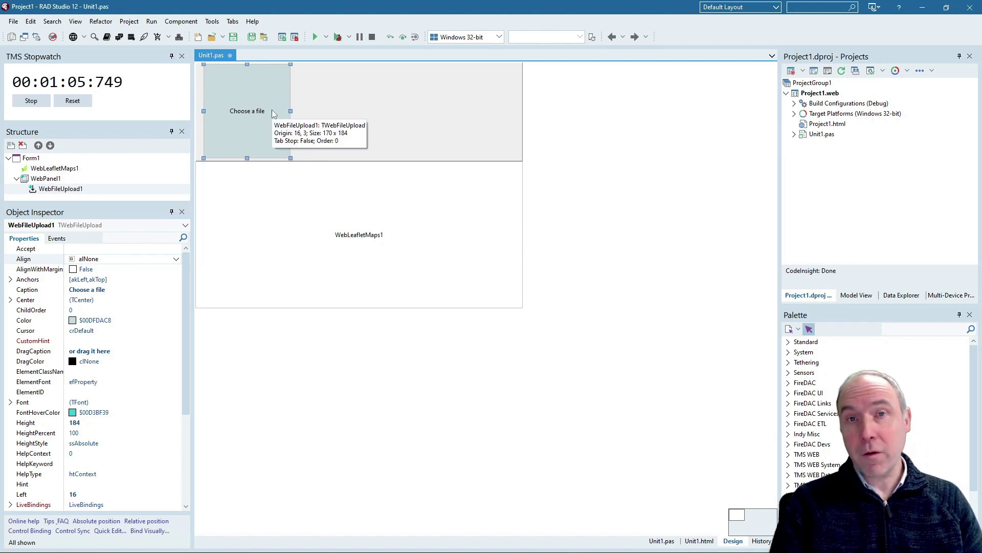
click(378, 77)
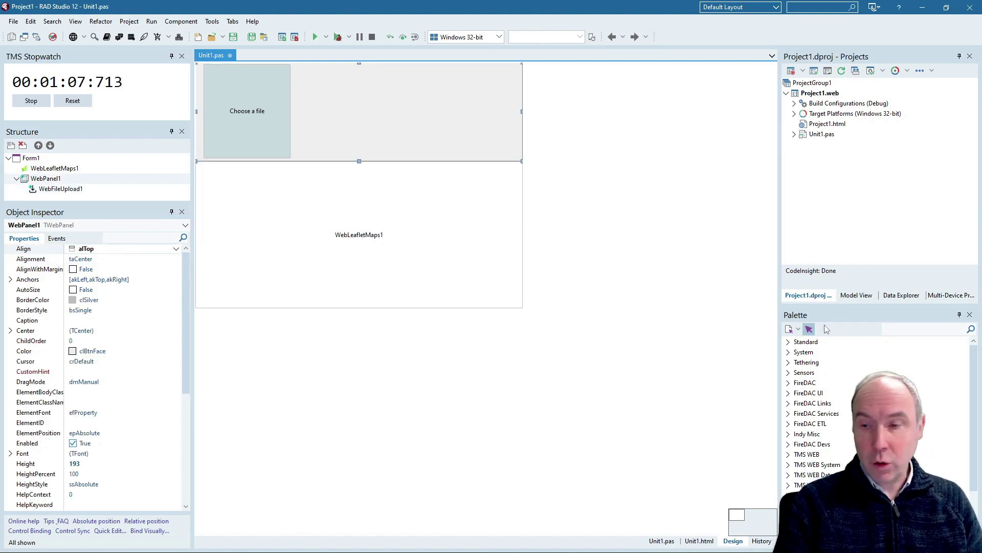
- Add a TWebButton captioned 'Remove routes' to the right of the upload area
click(890, 328)
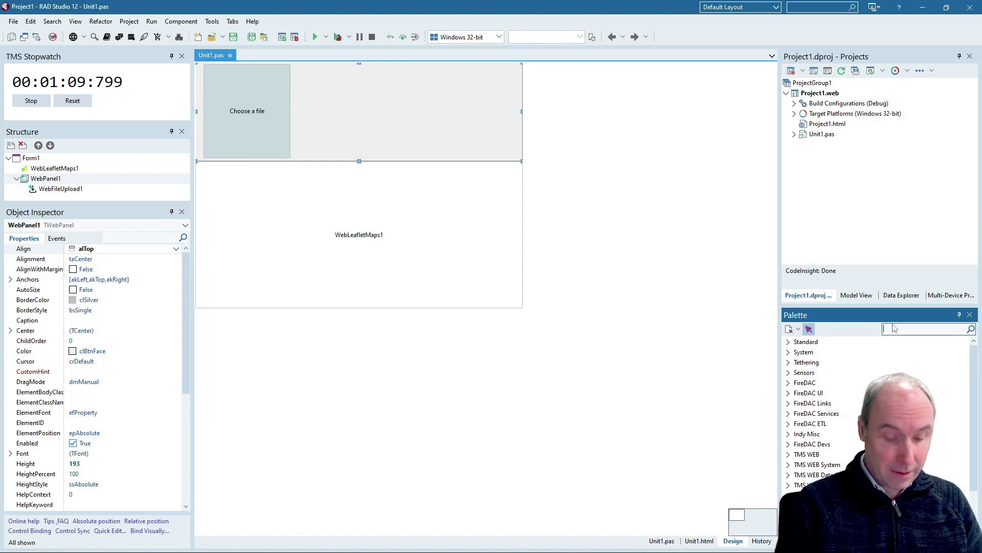
text(butt)
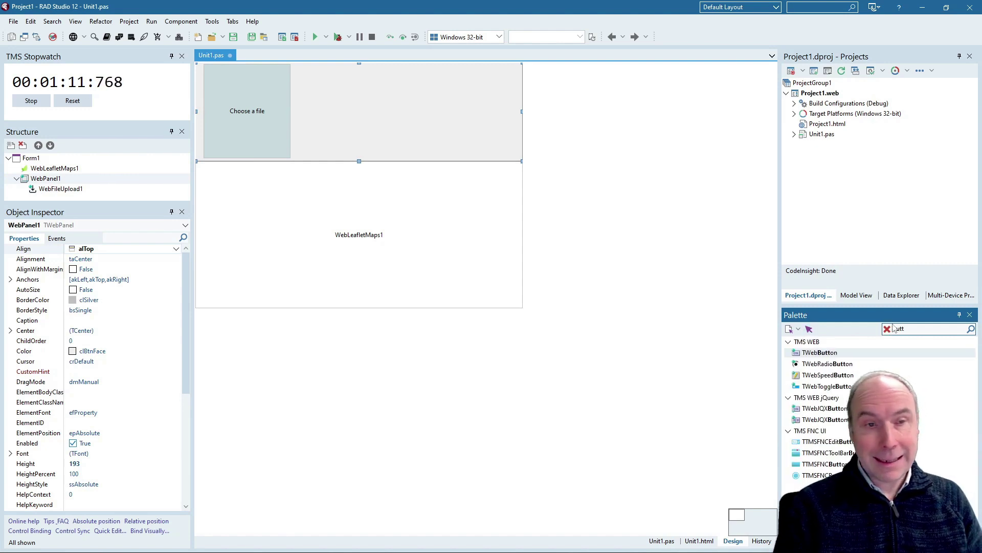
key(Return)
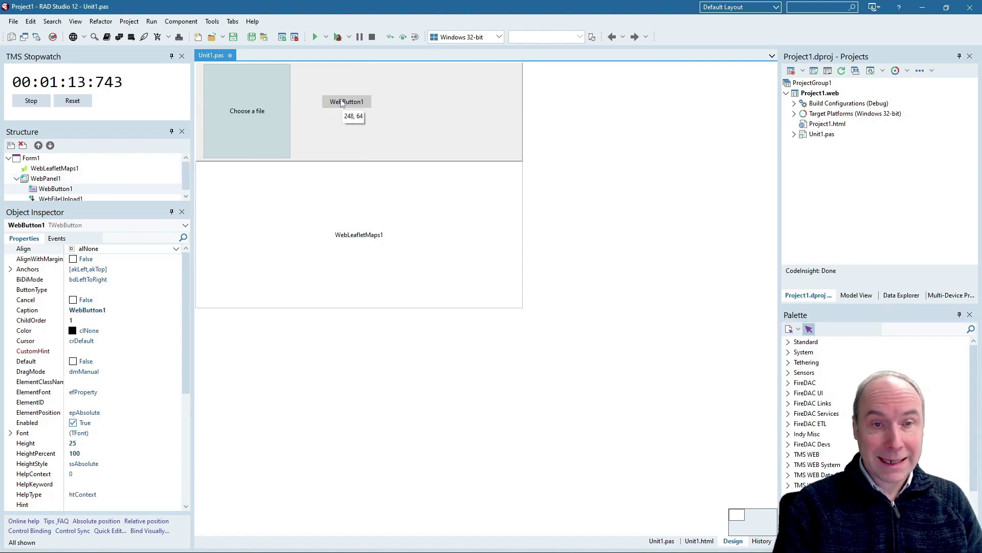
drag(354, 114, 324, 90)
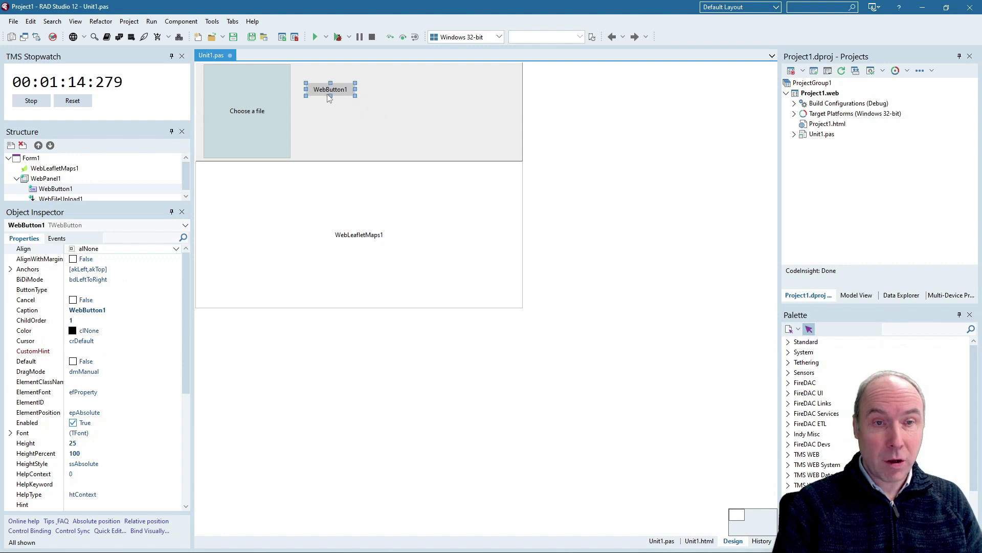
click(108, 309)
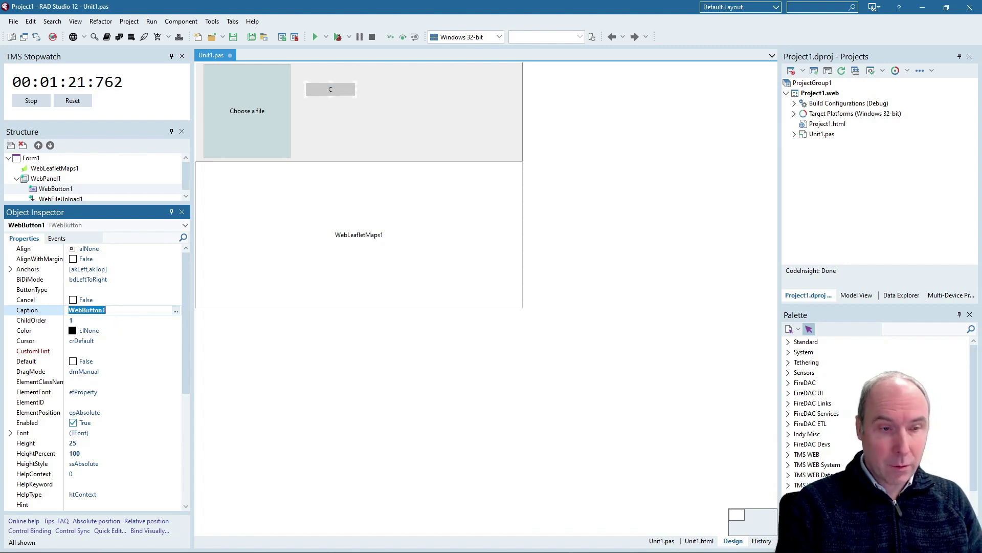
text(C)
text(Remove)
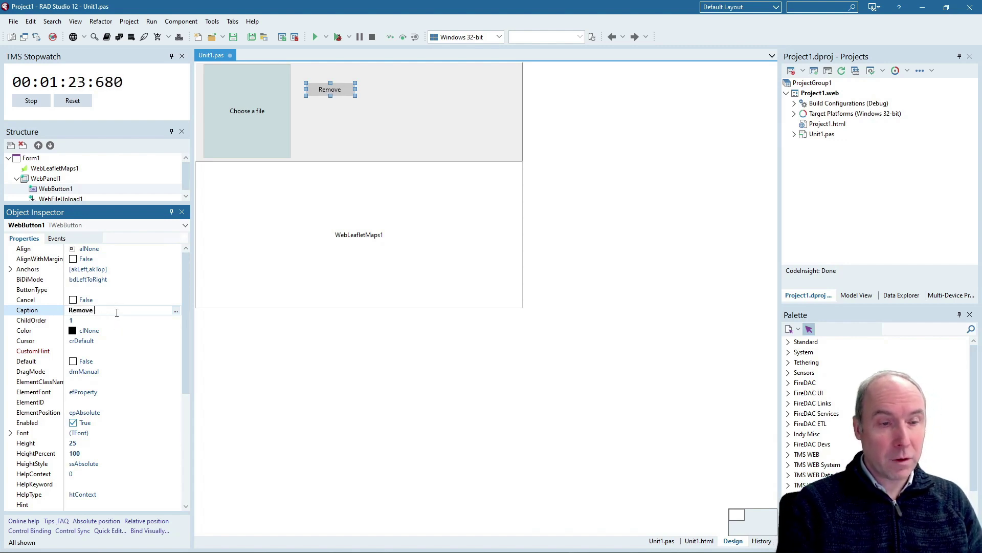
text( routes)
key(Up)
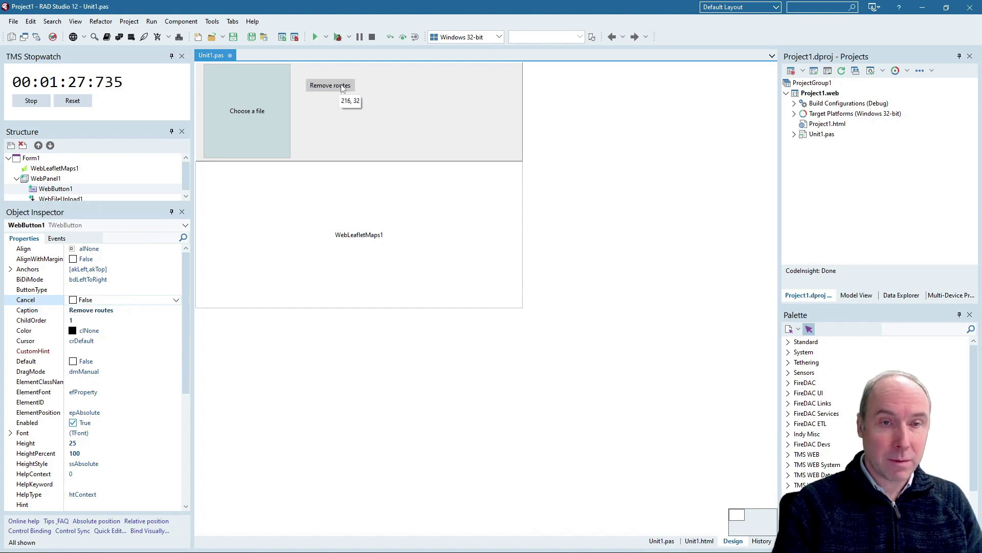
drag(350, 94, 349, 90)
- Create an OnDroppedFiles event handler for WebFileUpload1
click(261, 108)
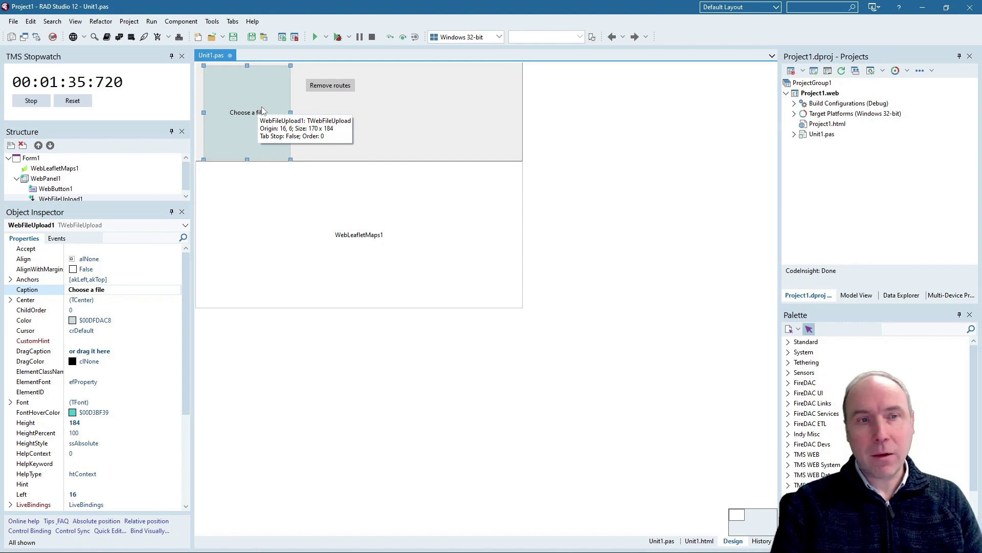
click(60, 239)
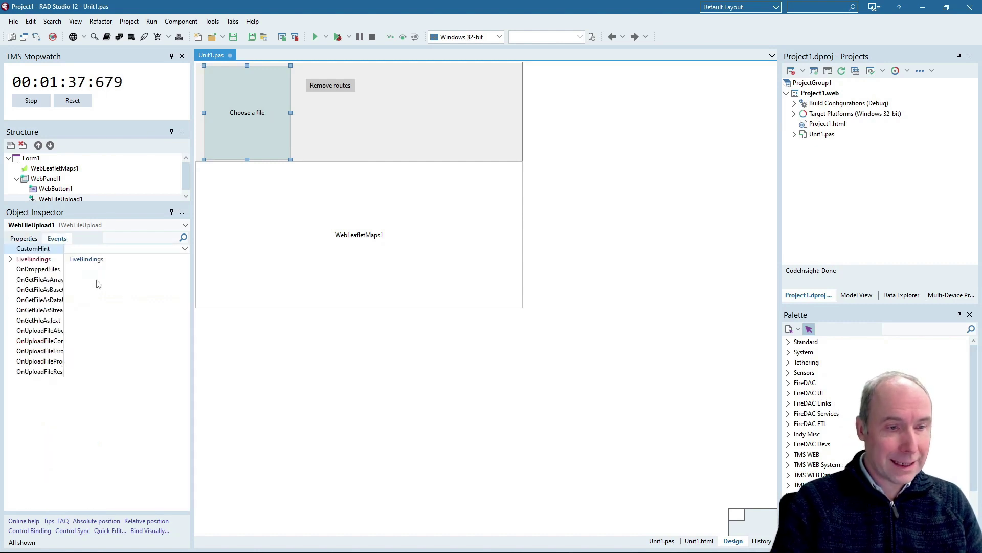
double_click(90, 269)
scroll(452, 231, up, 3)
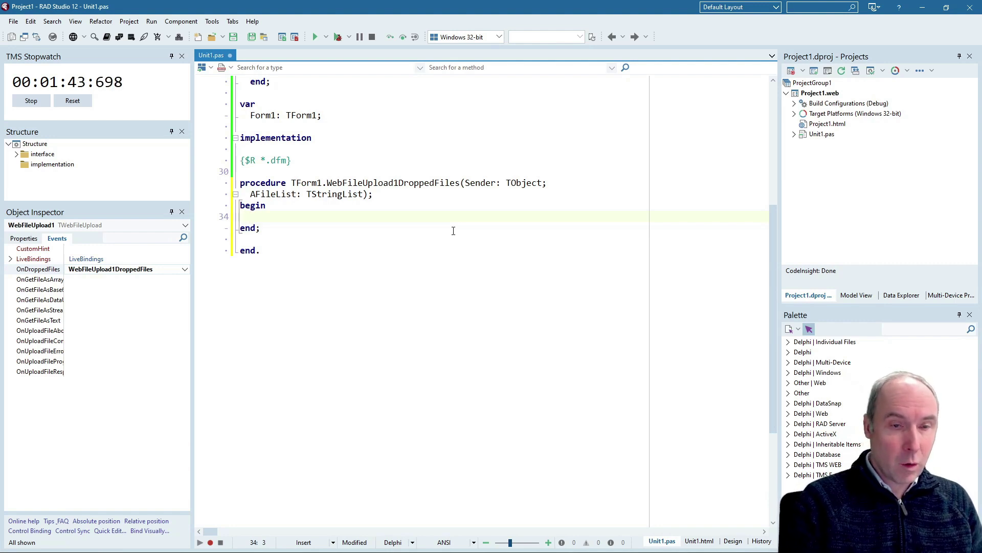
text(if)
- Code 'if WebFileUpload1.Files.Count > 0 then begin WebFileUpload1.Files[0].GetFileAsText; end;'
key(BackSpace)
key(BackSpace)
key(BackSpace)
key(BackSpace)
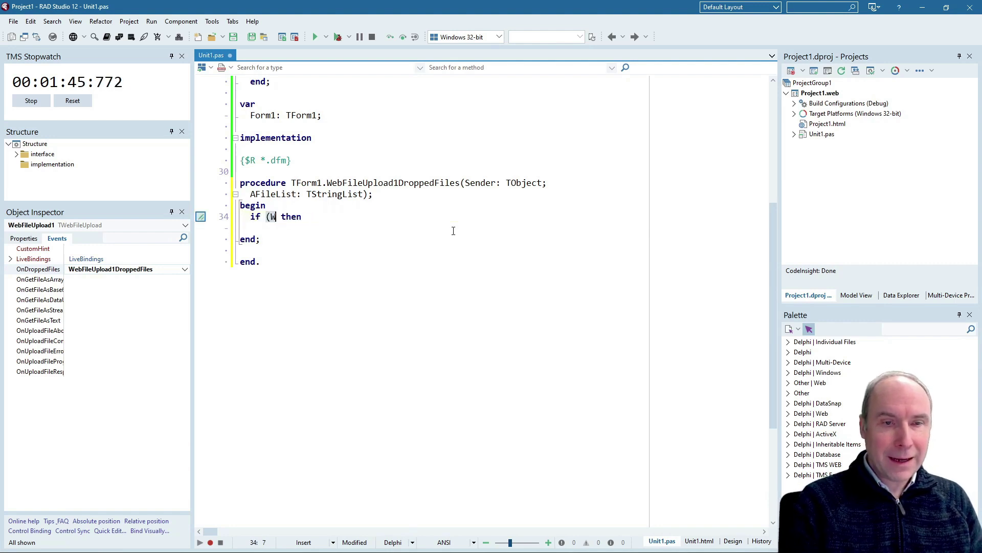
text(ebB)
key(BackSpace)
text(File)
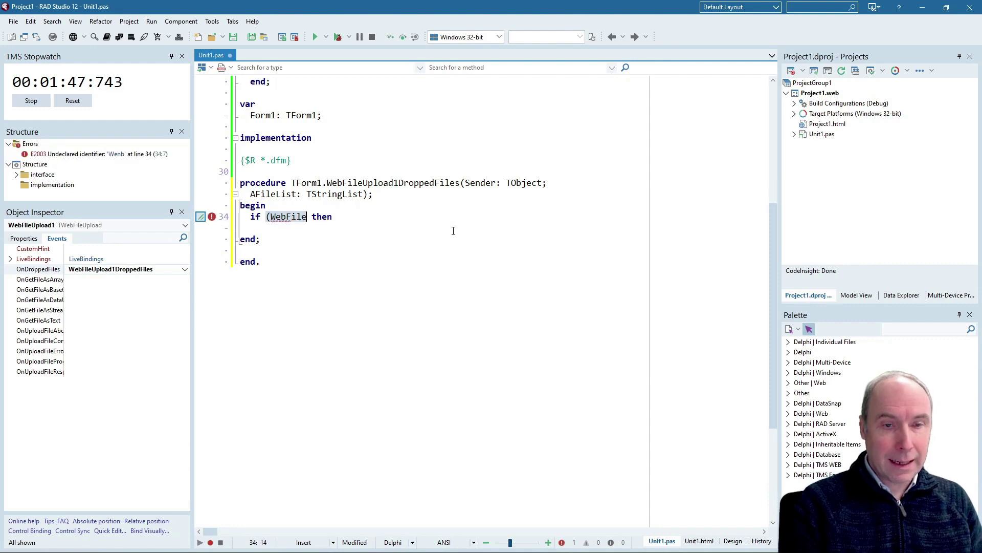
text(U)
key(Return)
text(.Files)
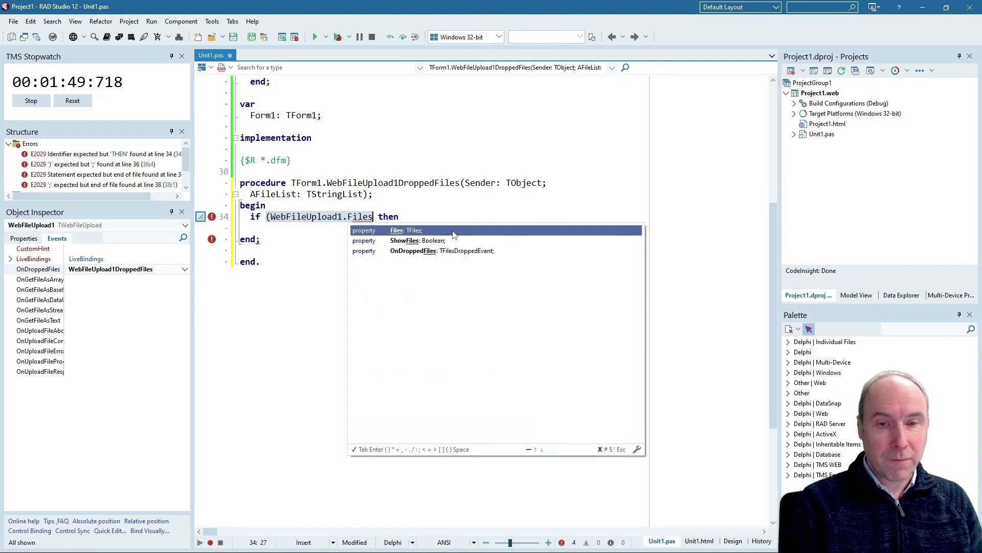
text(.Count > )
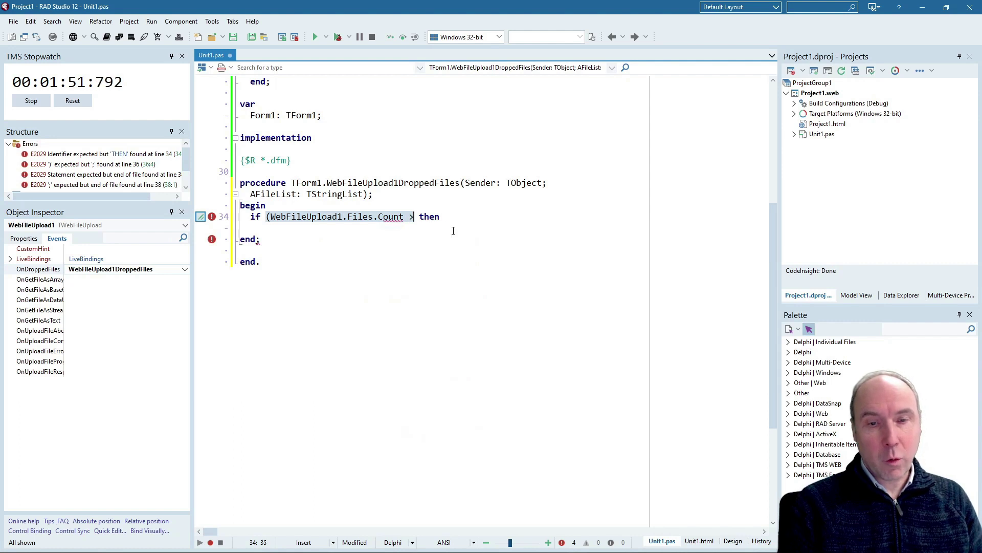
text(0))
key(End)
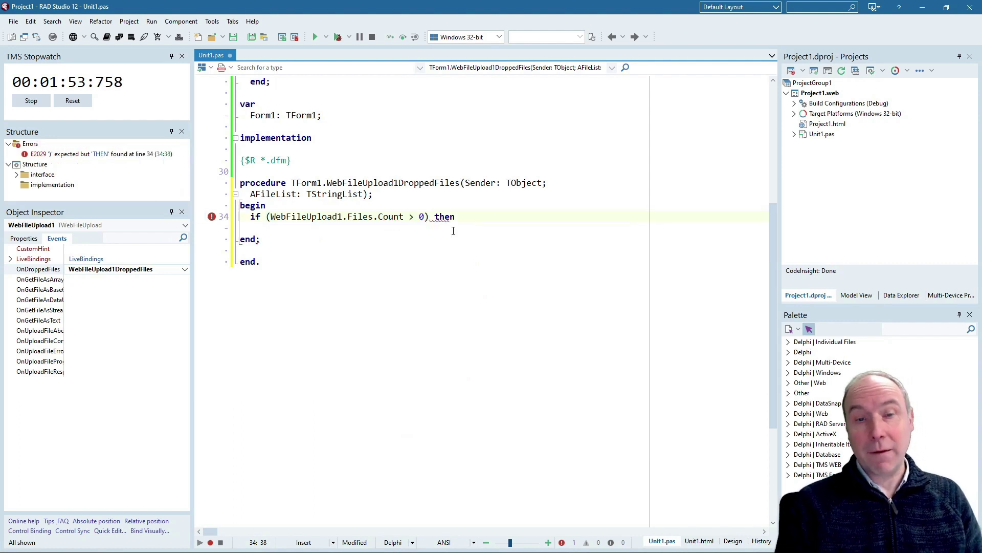
key(Return)
text(begin)
key(Return)
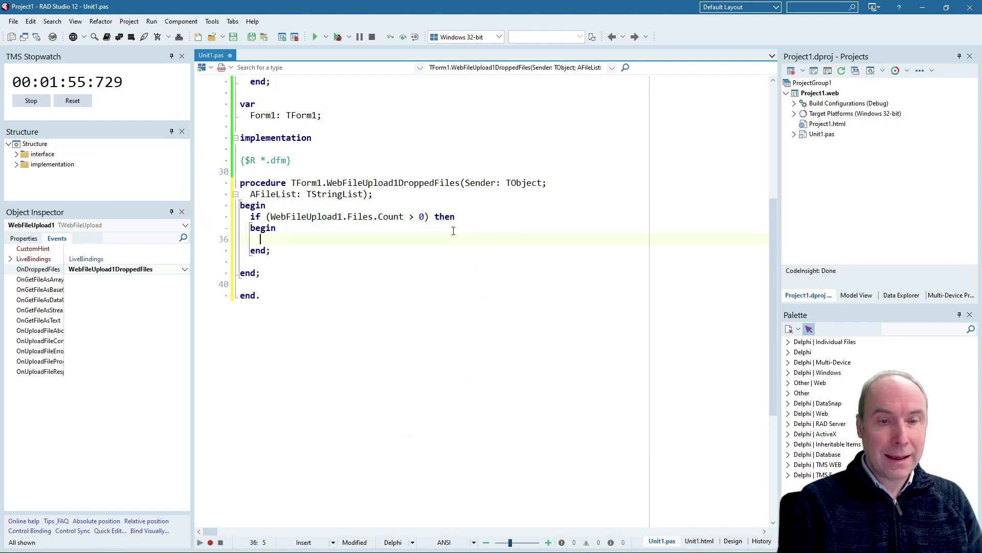
text(WebFile)
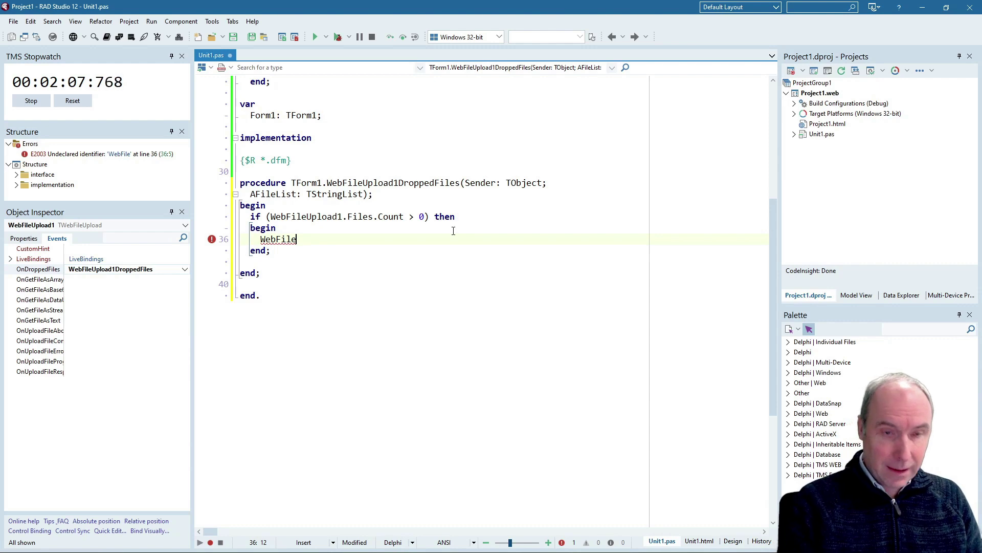
key(ctrl+space)
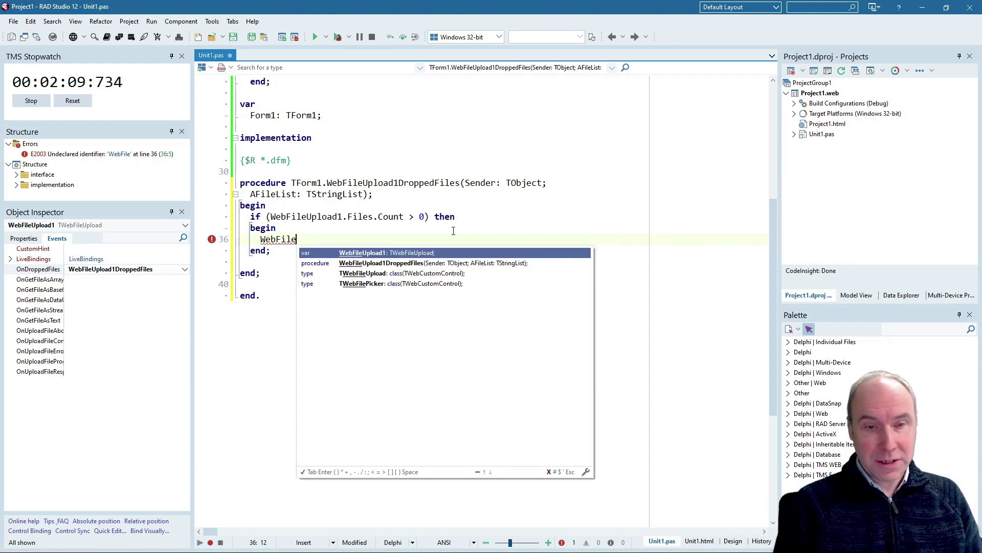
text(.Fiel)
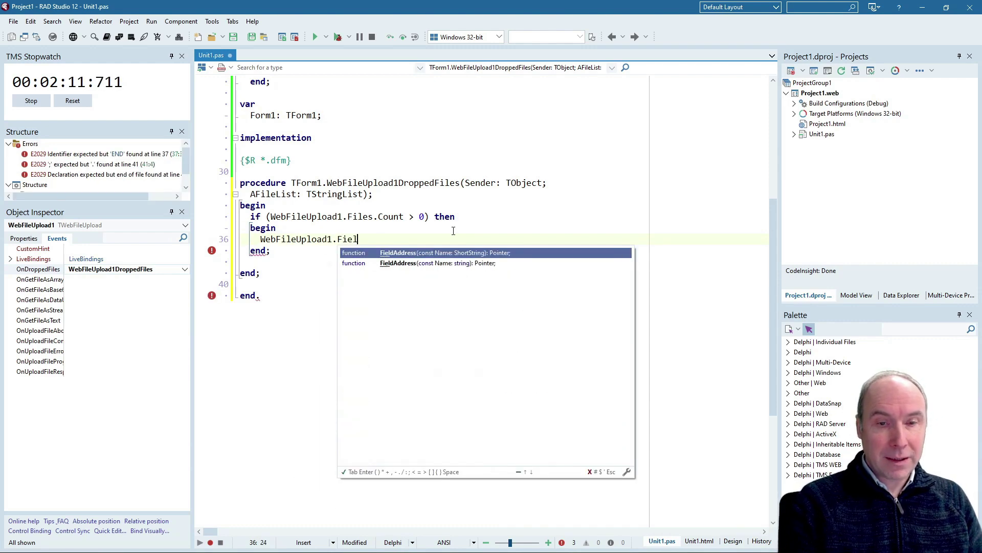
key(BackSpace)
key(BackSpace)
text(les[0)
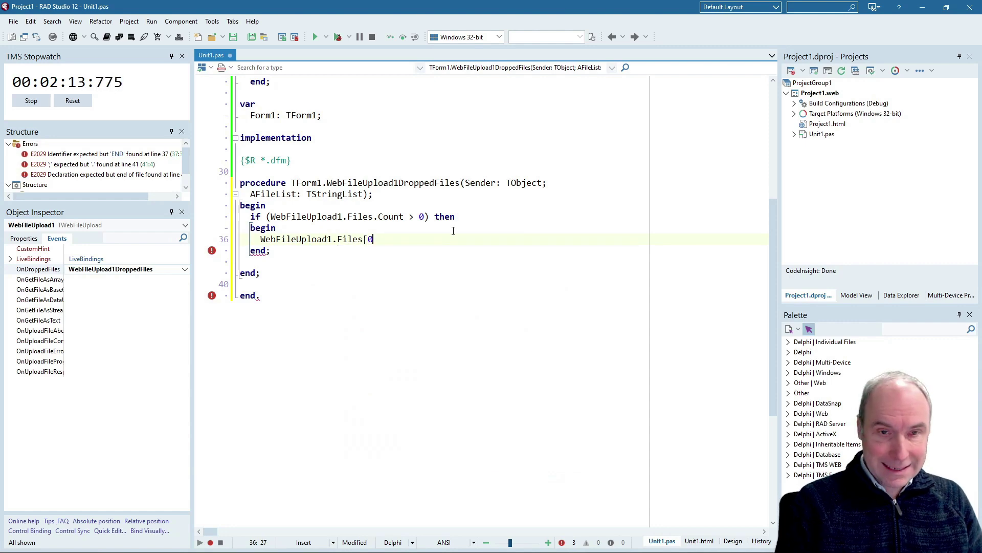
key(super)
text($)
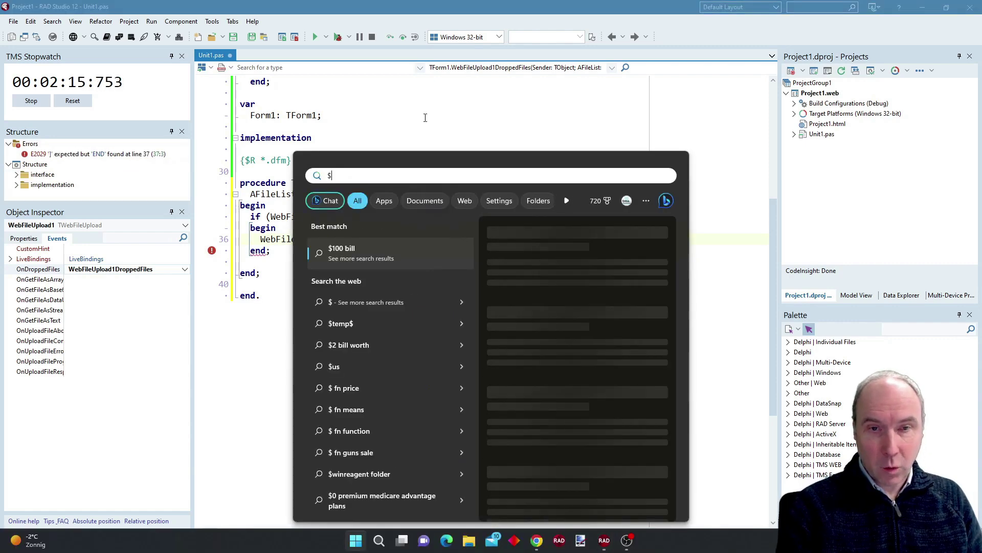
key(Escape)
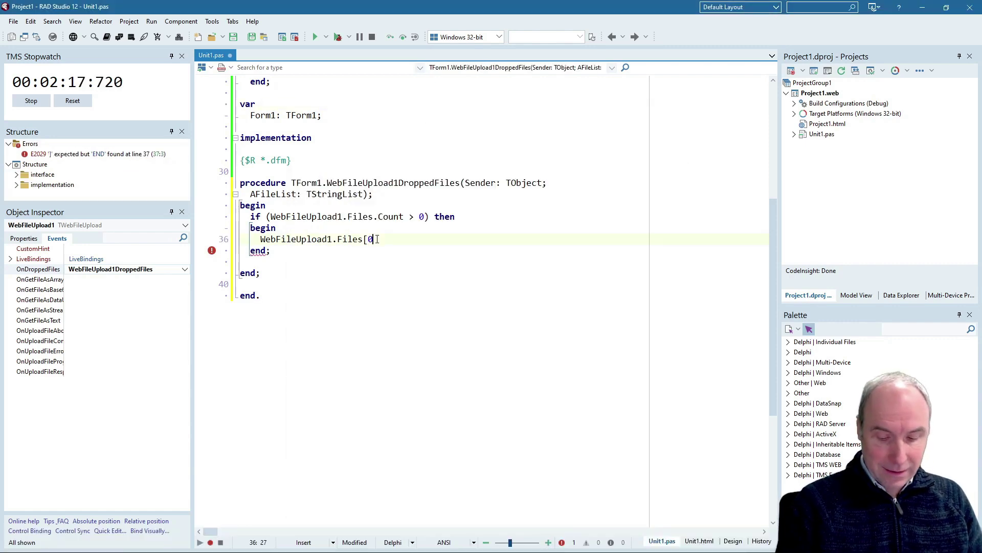
text(].Get)
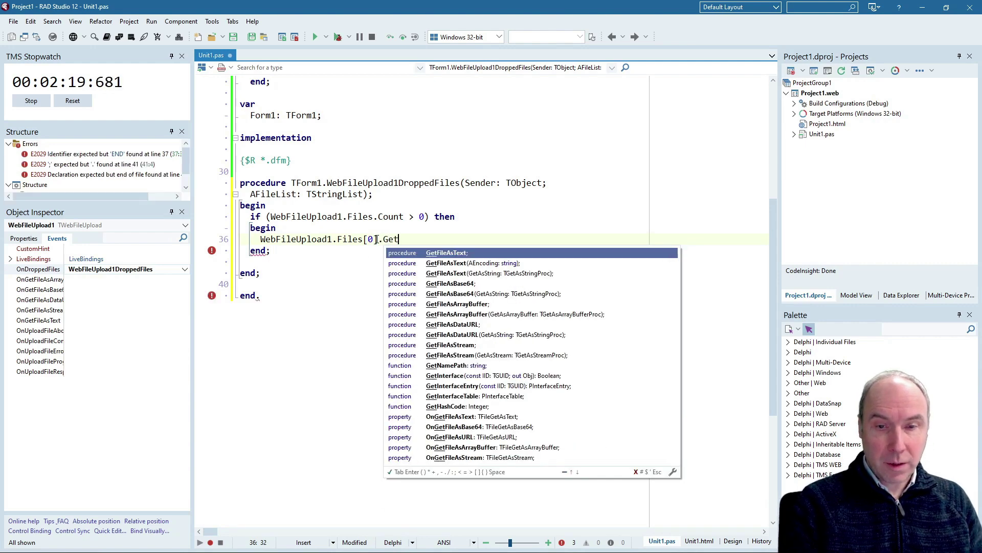
text(F;)
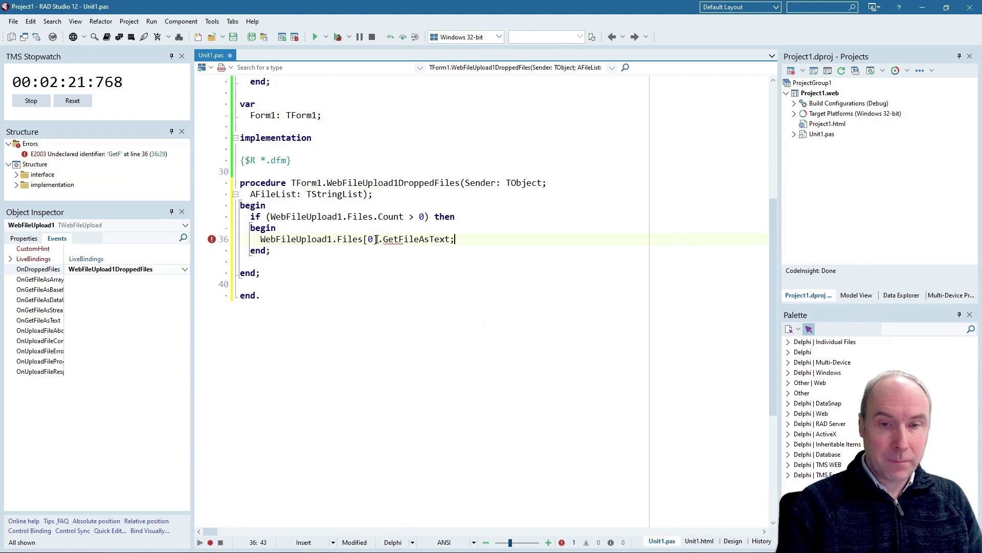
click(398, 205)
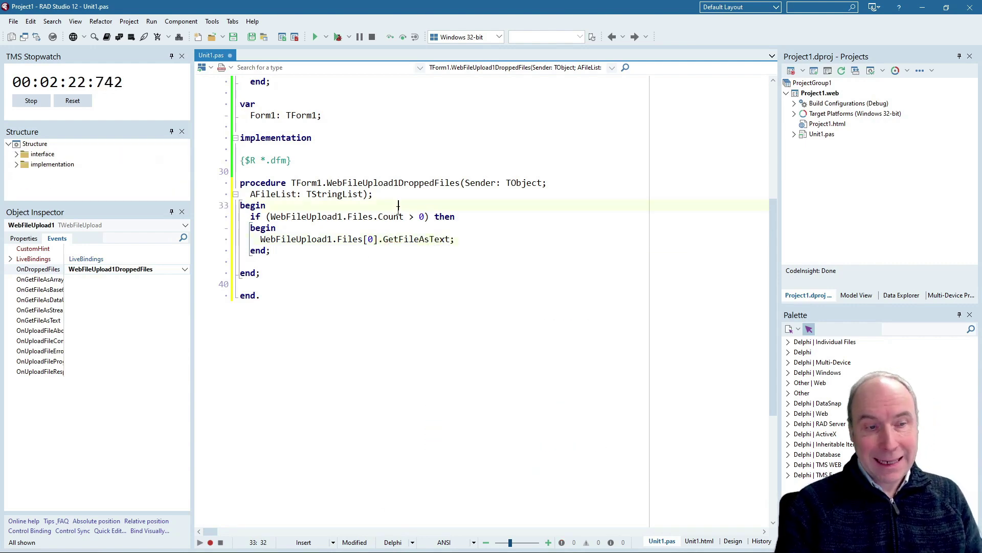
double_click(77, 321)
scroll(505, 202, up, 3)
scroll(485, 189, up, 2)
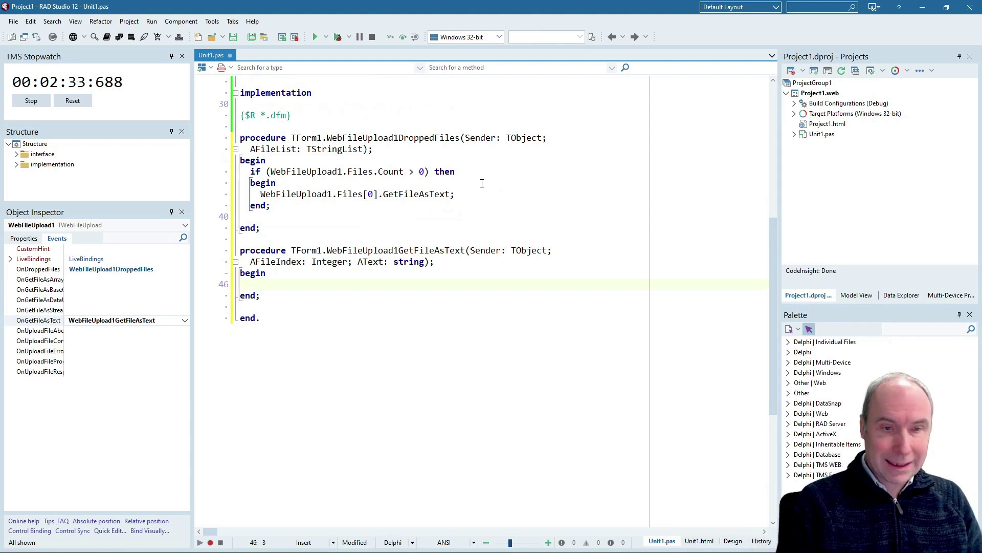
- Write 'WebLeafletMaps1.AddPolyLine(ja, clRed, 2);' in the GetFileAsText handler
key(Up)
key(Up)
key(Down)
key(Down)
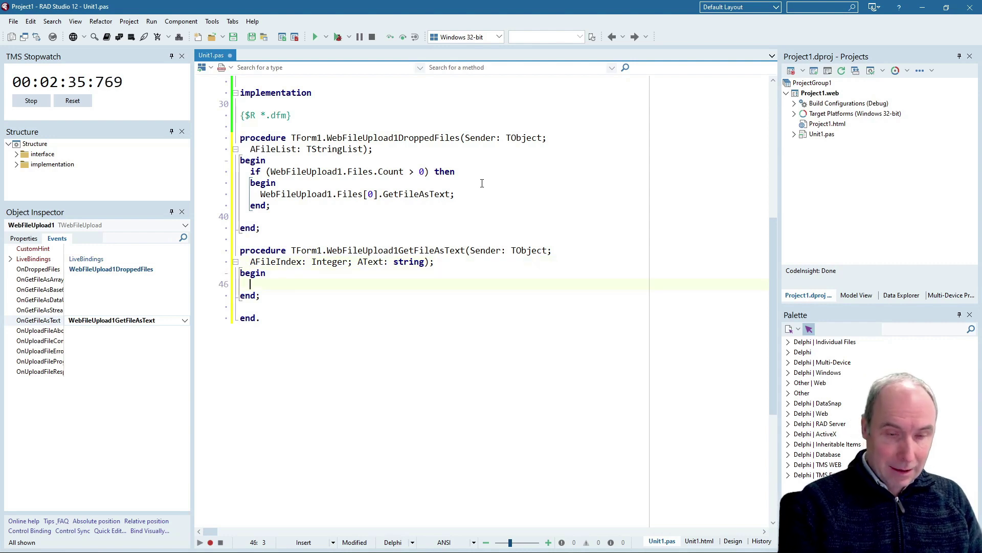
text(WebLe)
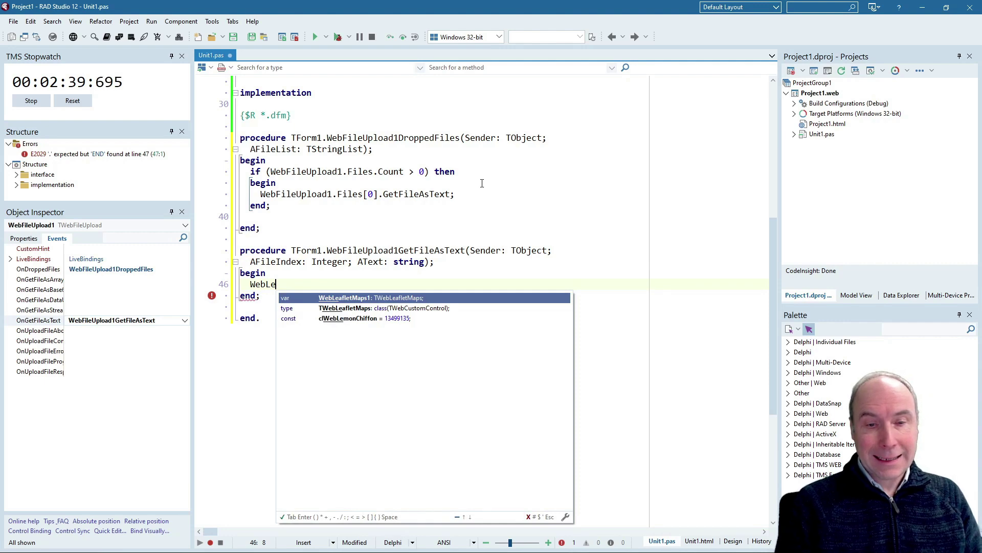
key(Return)
text(.)
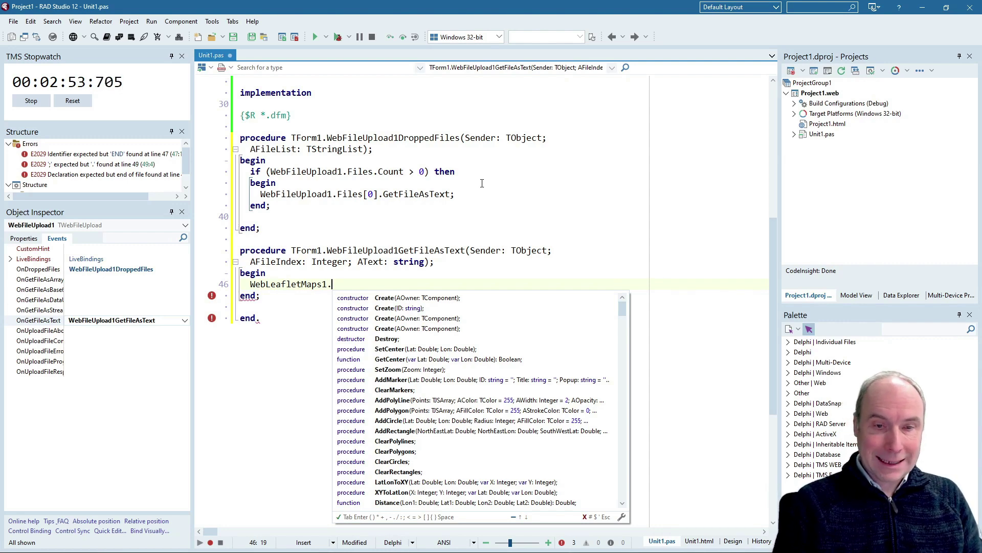
text(Ad)
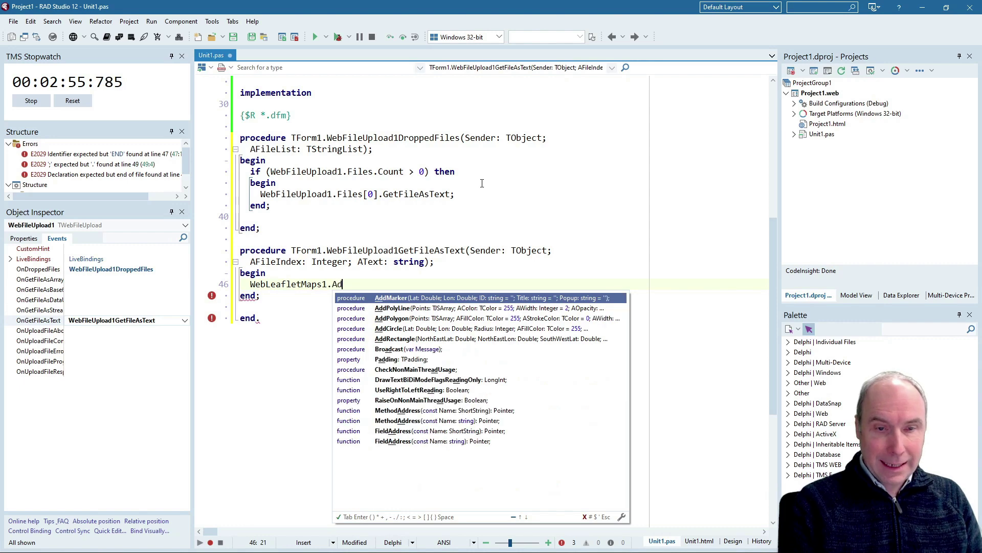
text(p)
key(Return)
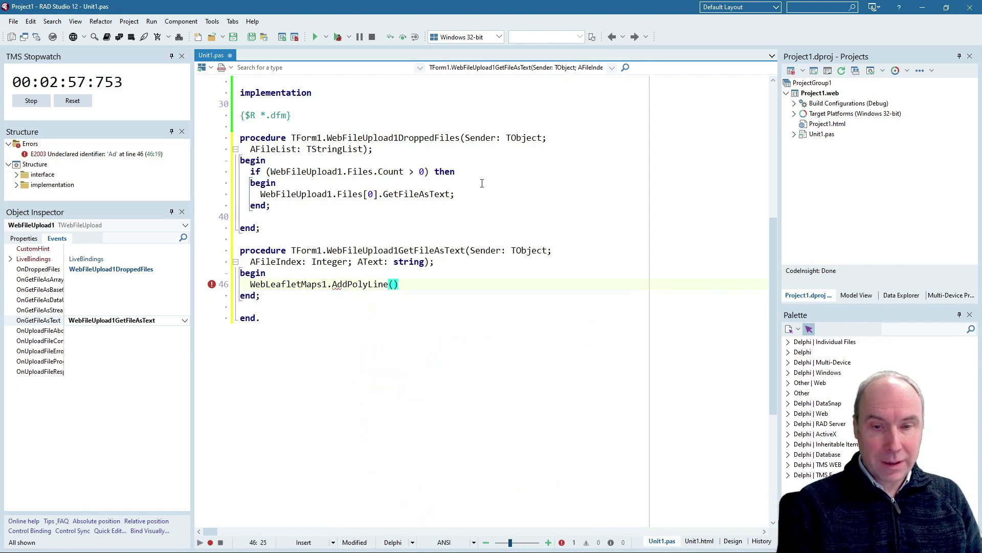
key(Up)
key(Down)
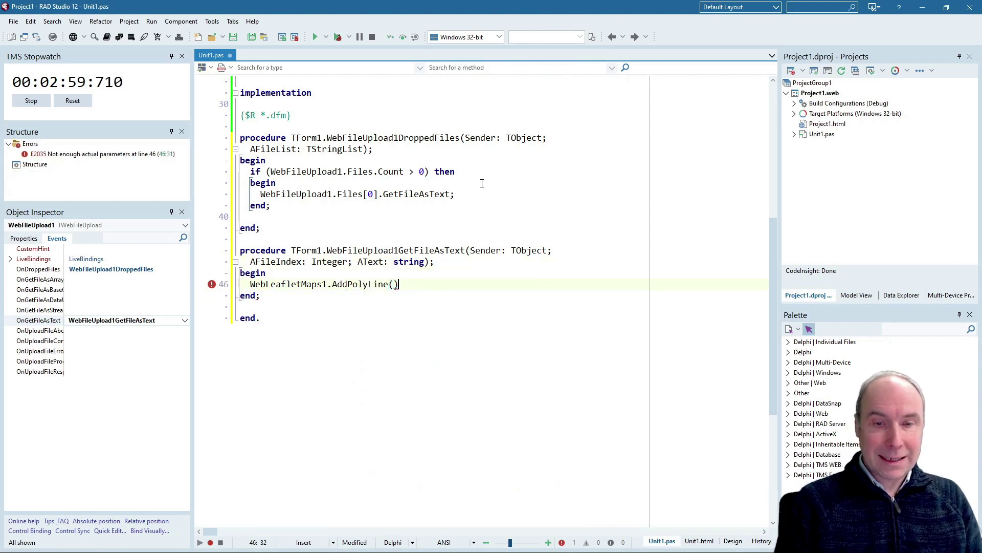
key(BackSpace)
text(()
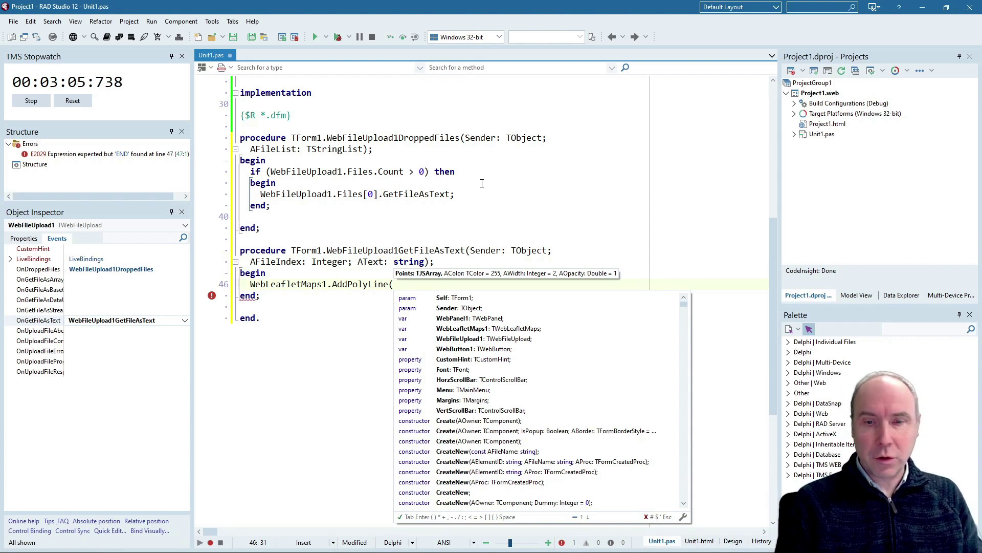
key(Down)
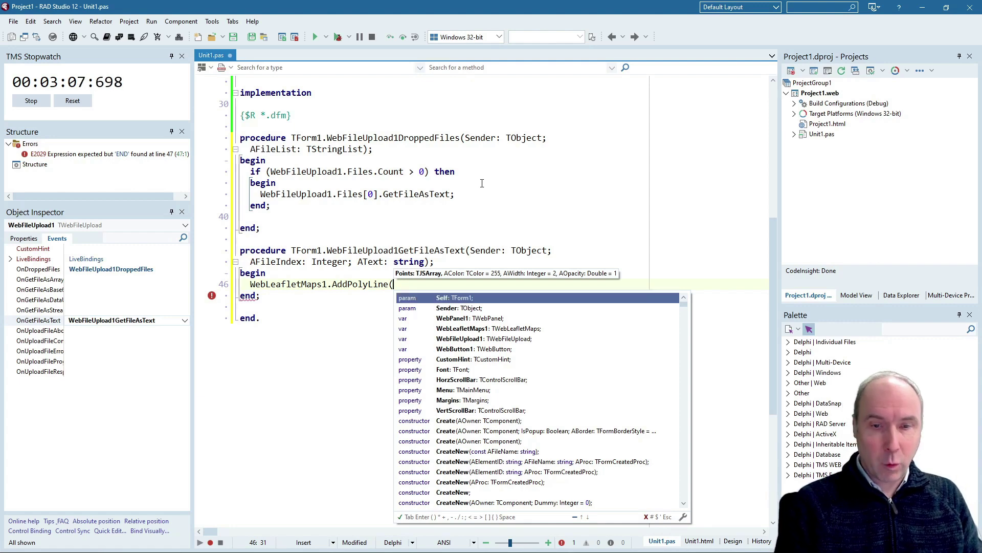
key(Escape)
- Declare 'var ja: TJSArray;' and add an empty line above the AddPolyLine call
key(Up)
key(Up)
key(End)
key(Return)
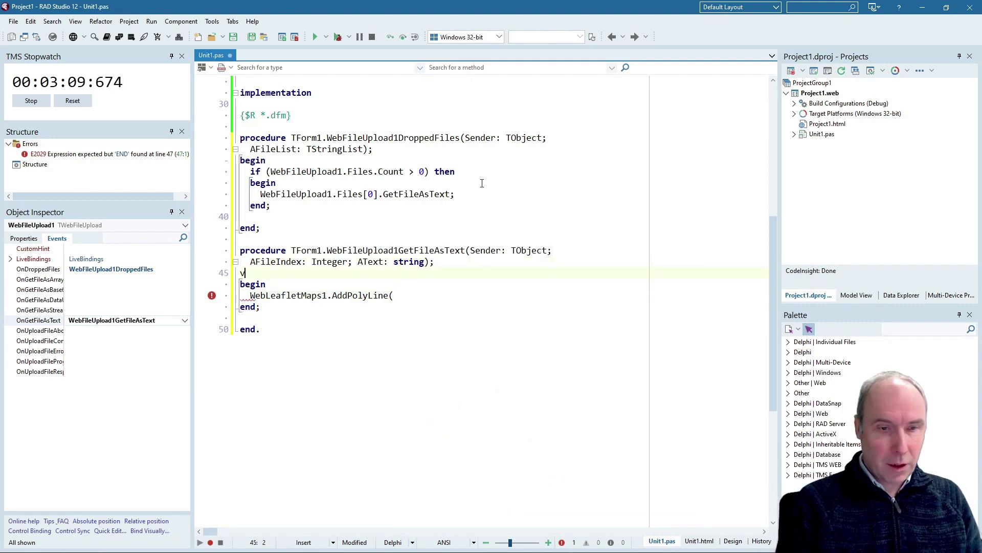
text(ar)
key(Return)
text(ja: TJSArray)
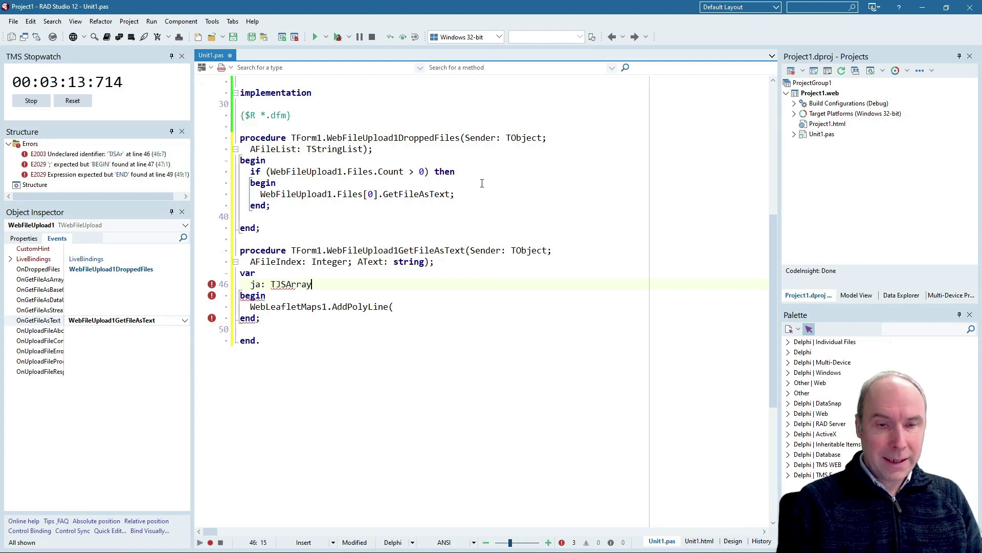
text(;)
key(Down)
key(Down)
key(End)
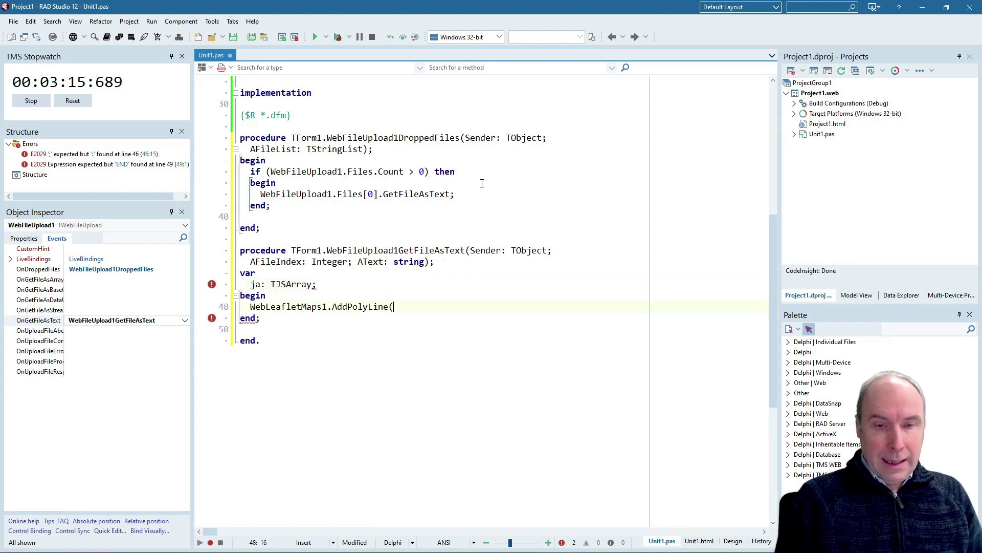
text(ja;)
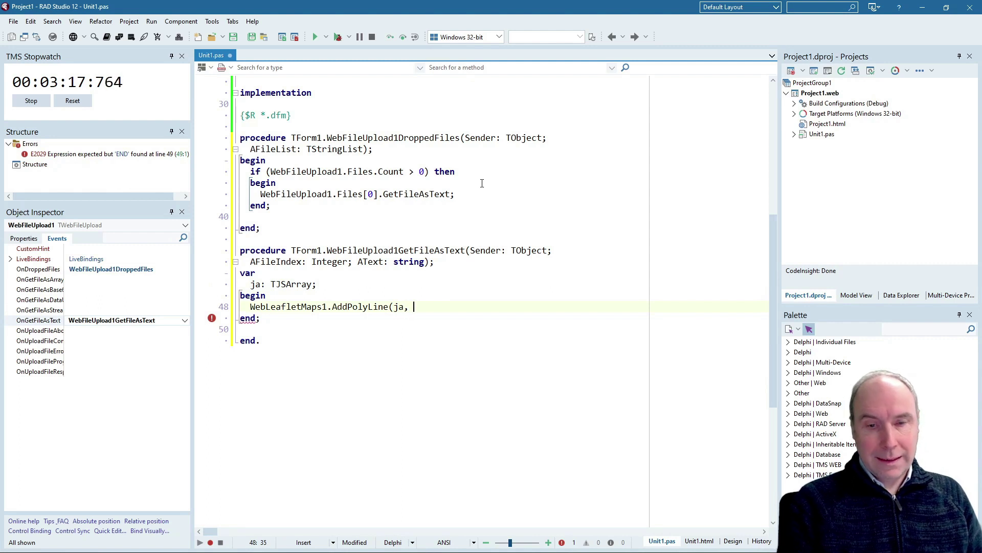
text(clRed,)
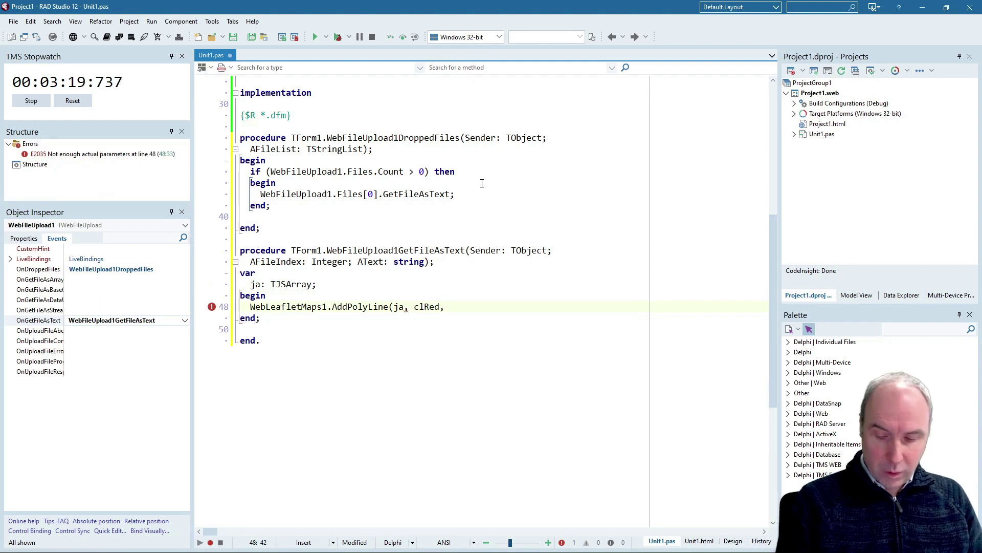
text( 2);)
key(Up)
key(Return)
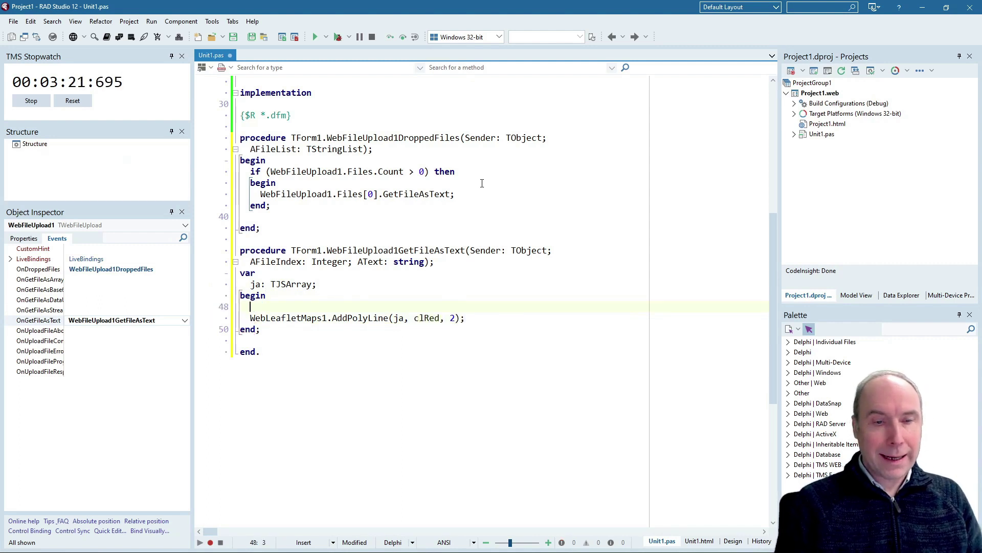
text(ja := )
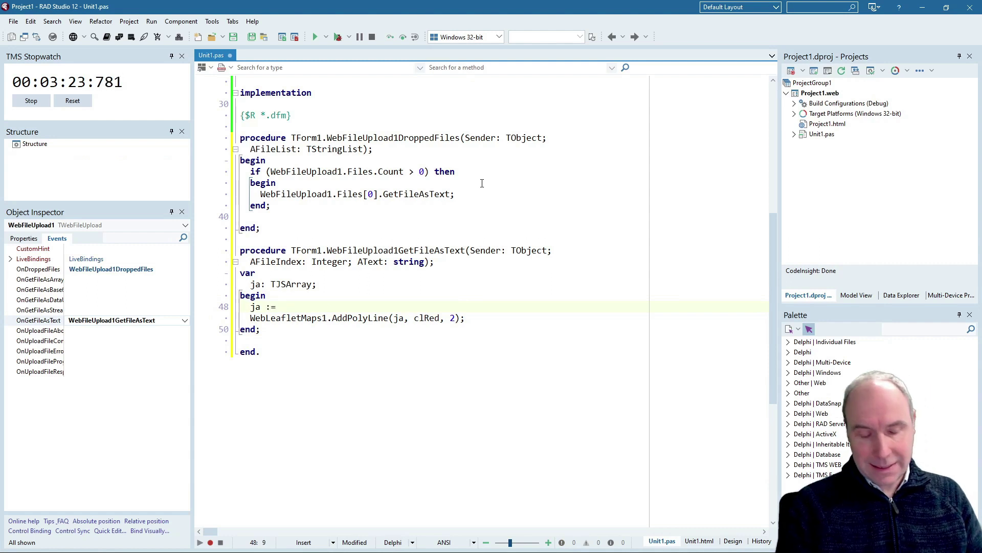
text(GPX)
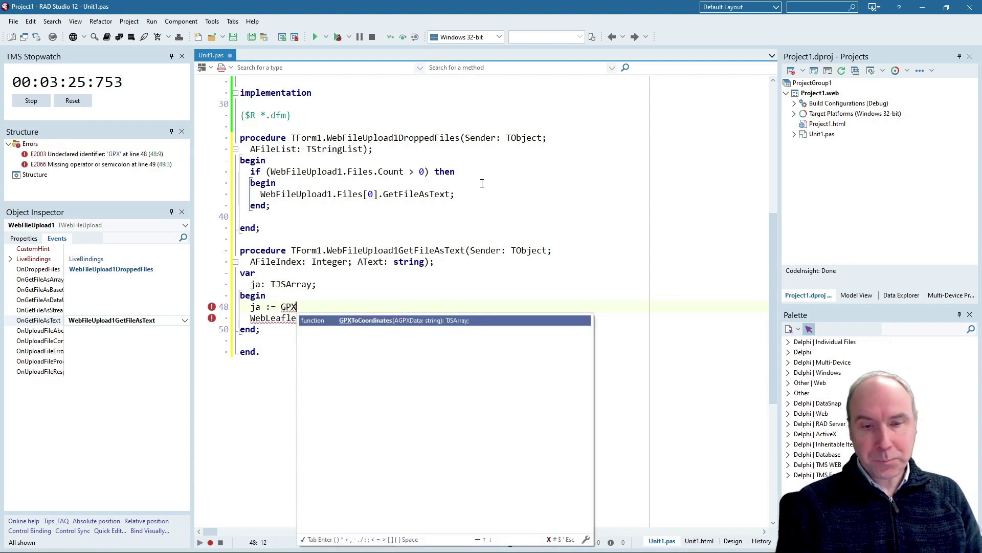
- Insert 'ja := GPXToCoordinates(AText);' before AddPolyLine, then switch to the designer with F12
key(Return)
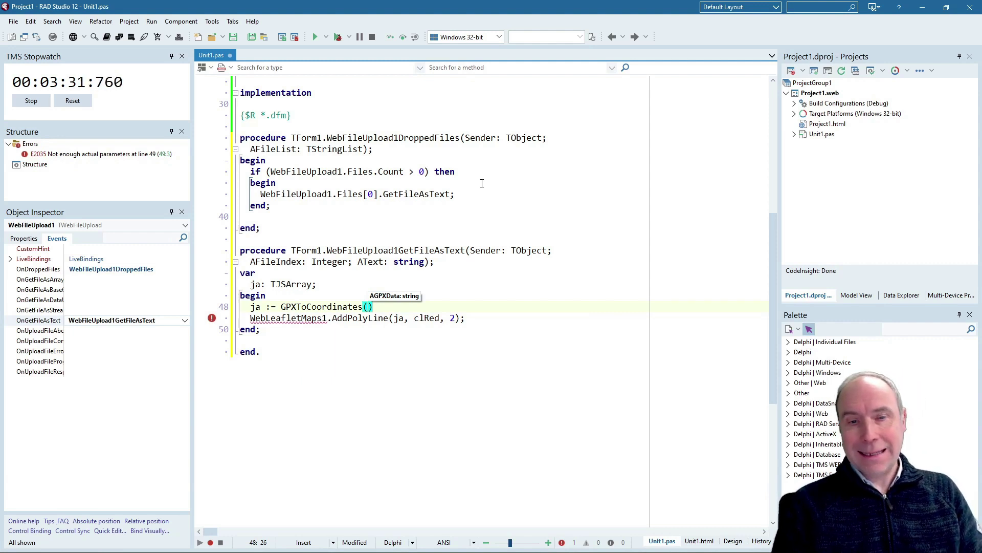
text(A)
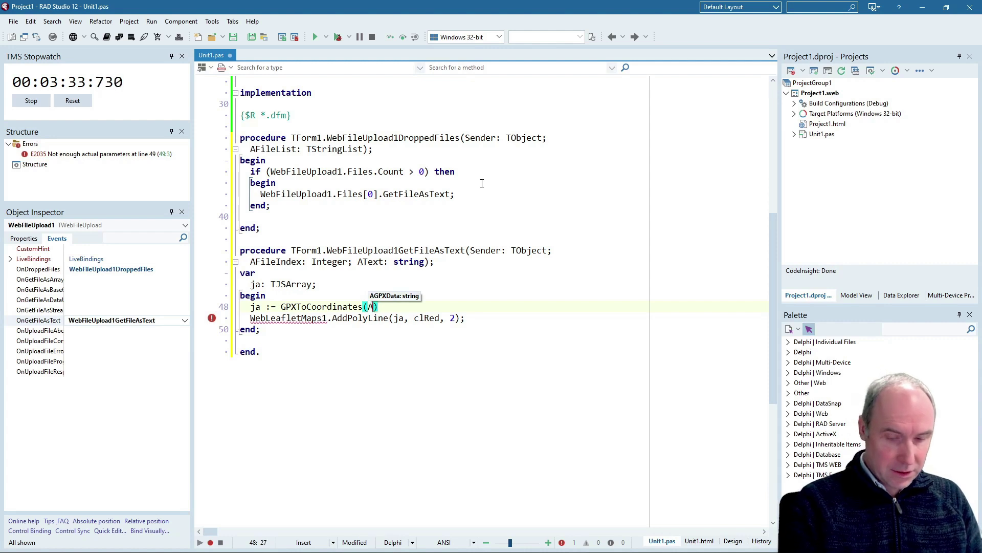
text(Text;)
key(BackSpace)
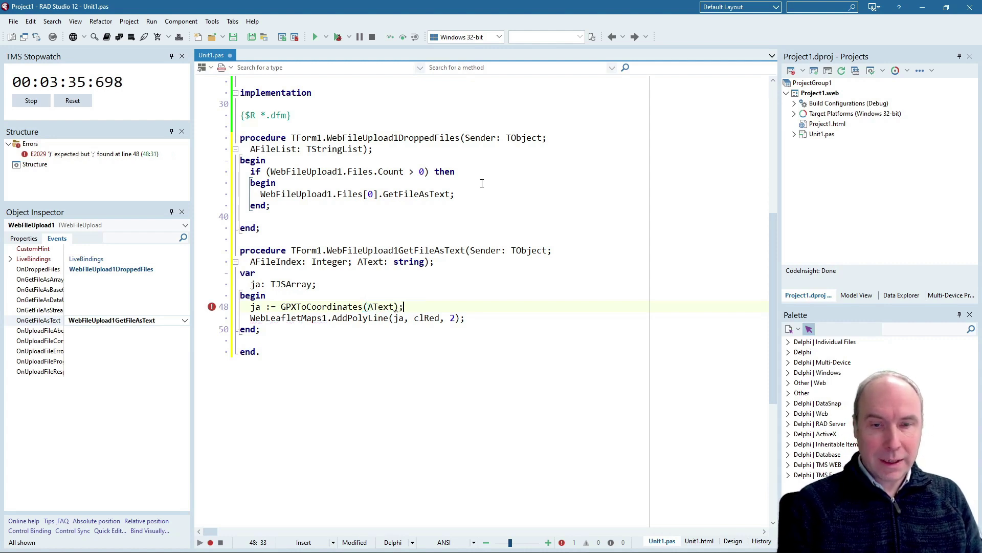
text();)
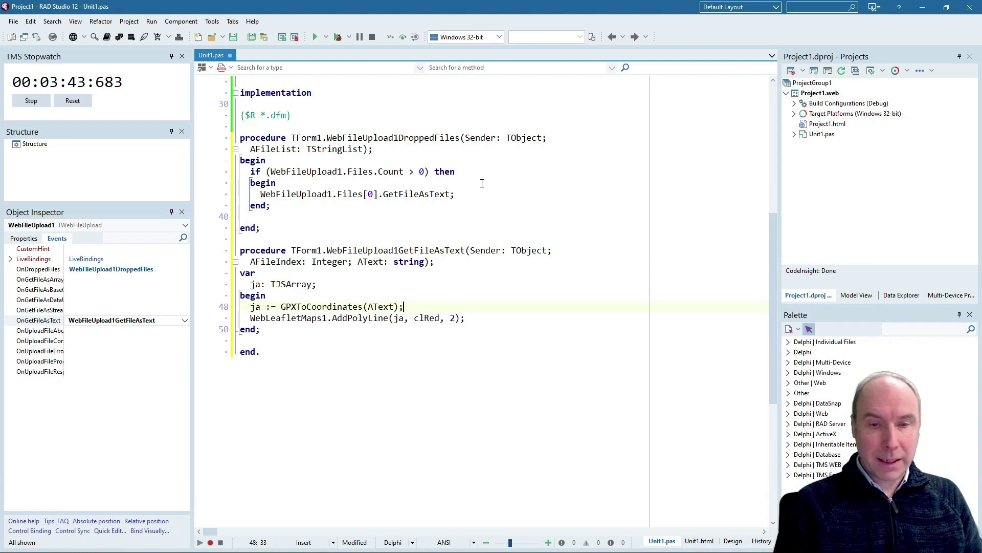
key(Home)
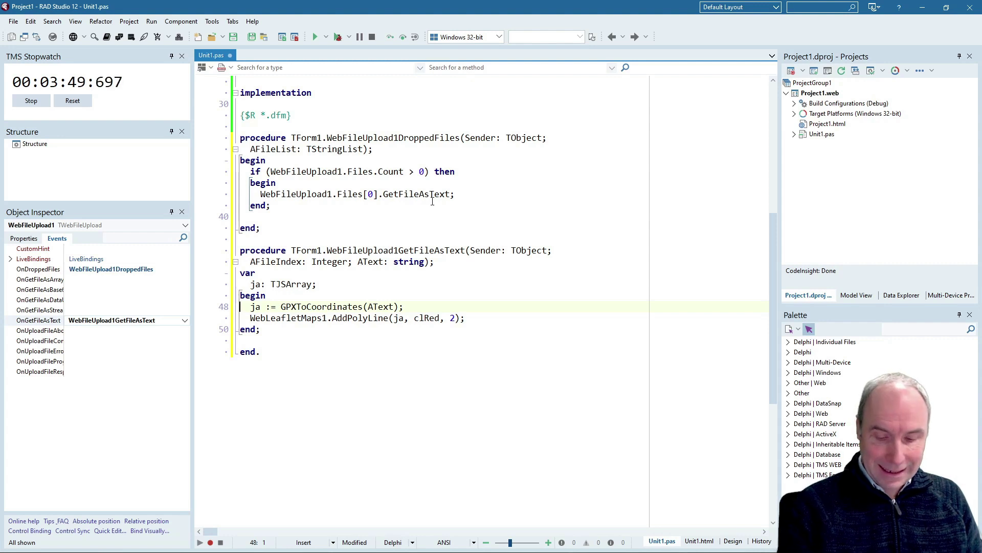
key(F12)
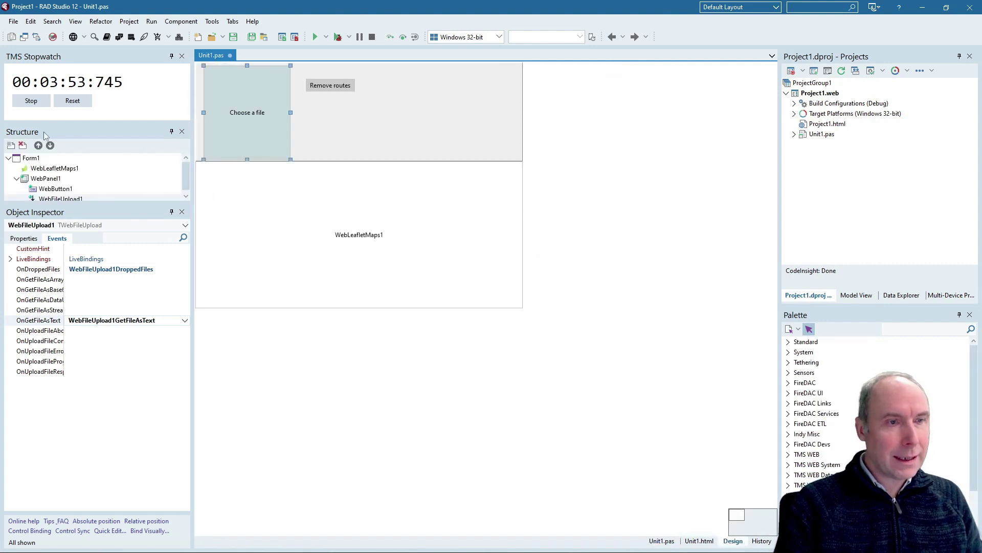
- Create the form's OnCreate handler with 'WebLeafletMaps1.SetCenter(50.5,4);' using Belgium's coordinates
click(32, 158)
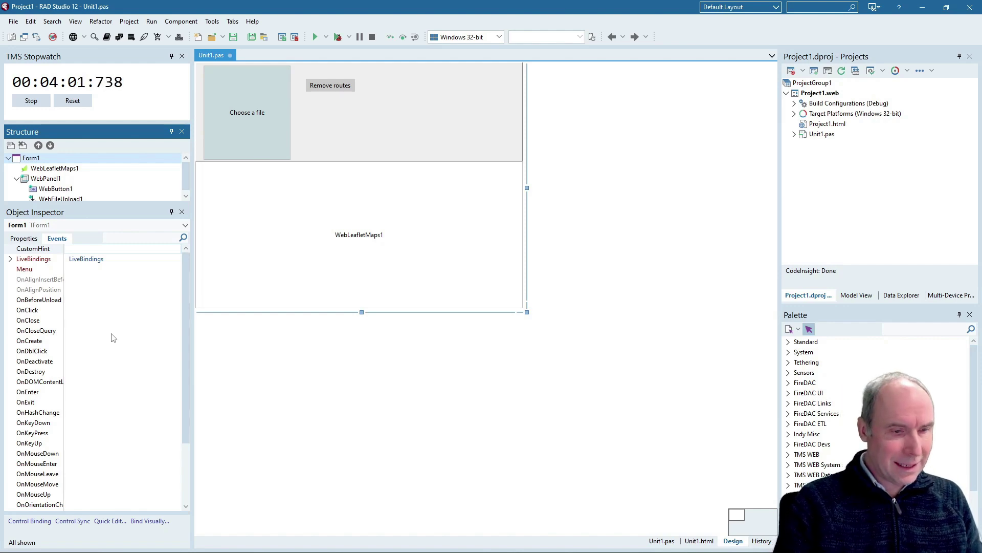
double_click(90, 340)
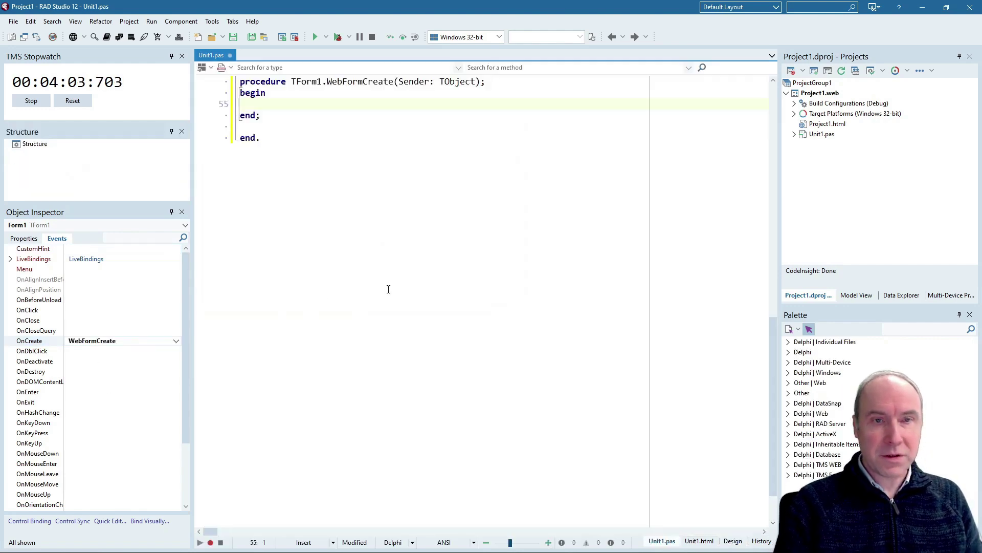
text(Web)
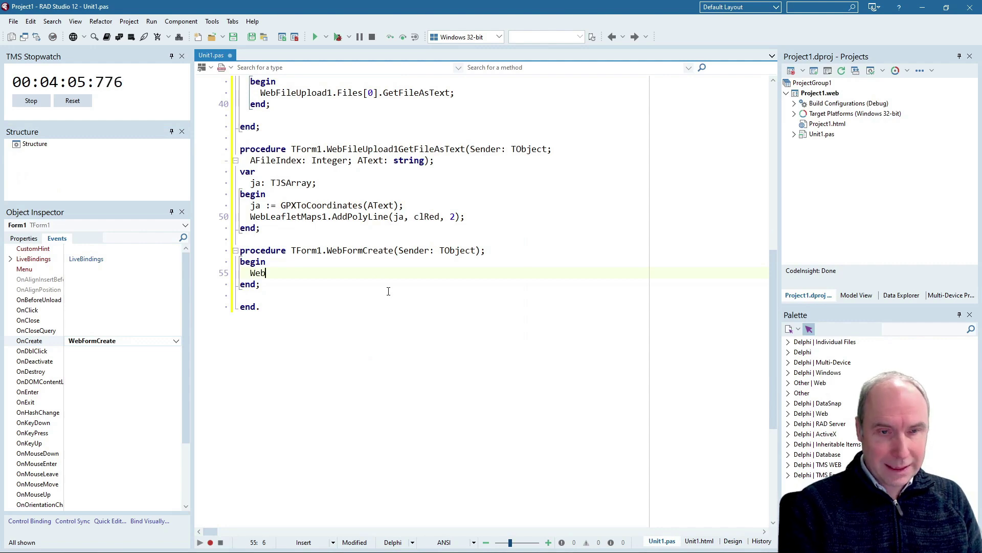
text(Leaf)
key(Return)
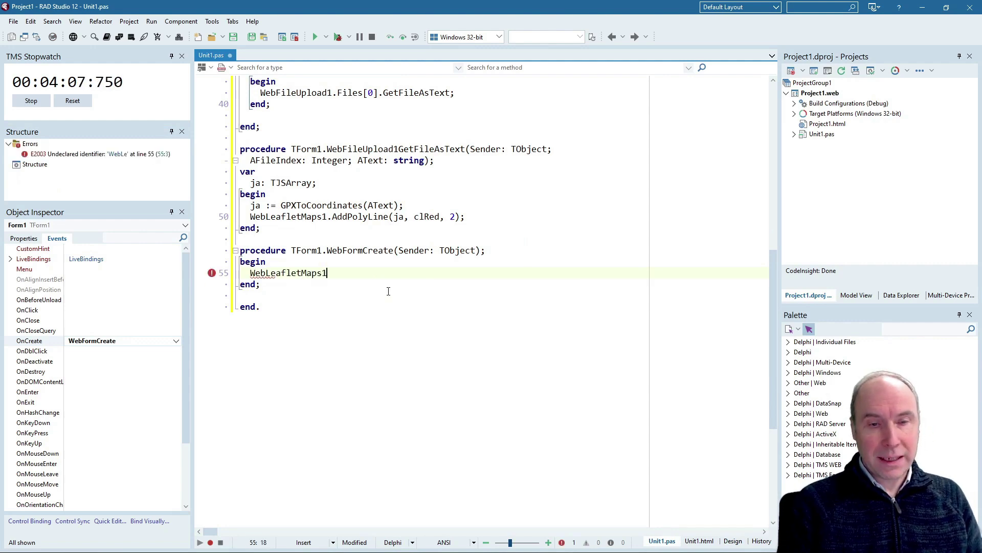
text(.SetCenter()
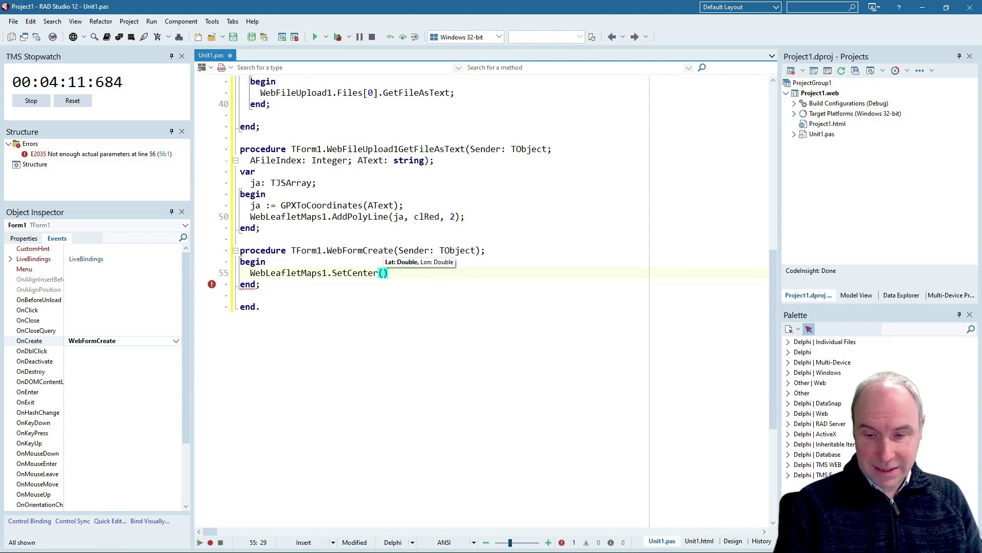
click(544, 542)
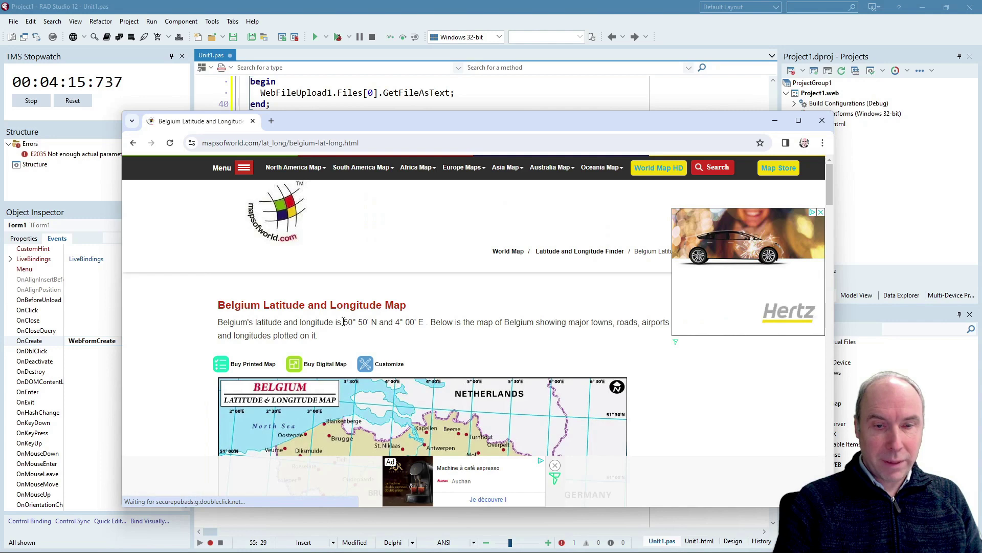
drag(344, 322, 421, 323)
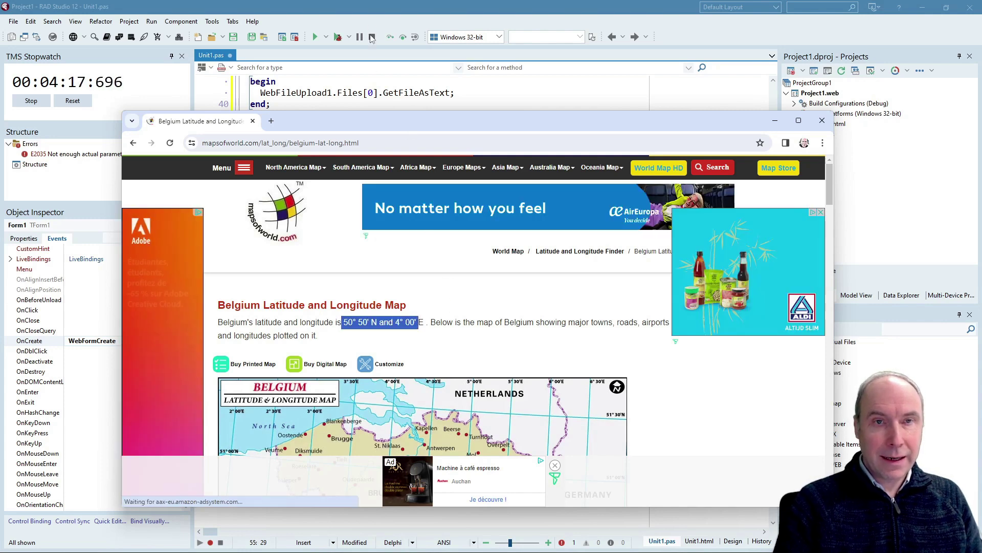
click(363, 12)
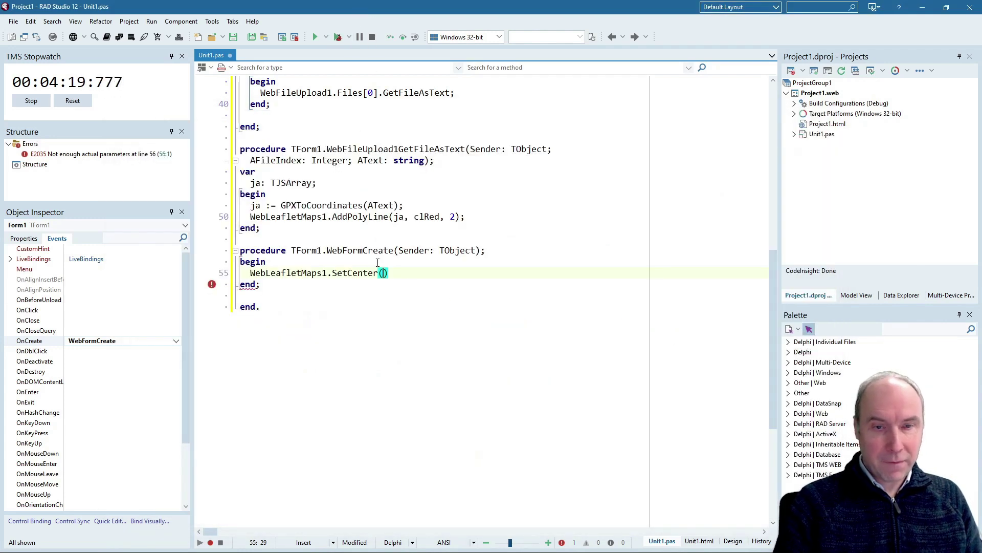
text(50.)
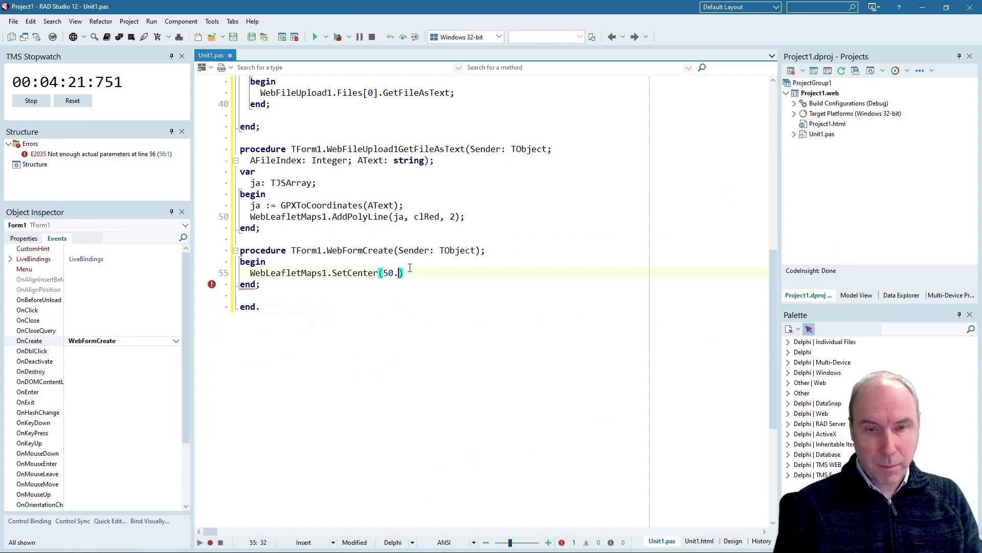
text(5,4)
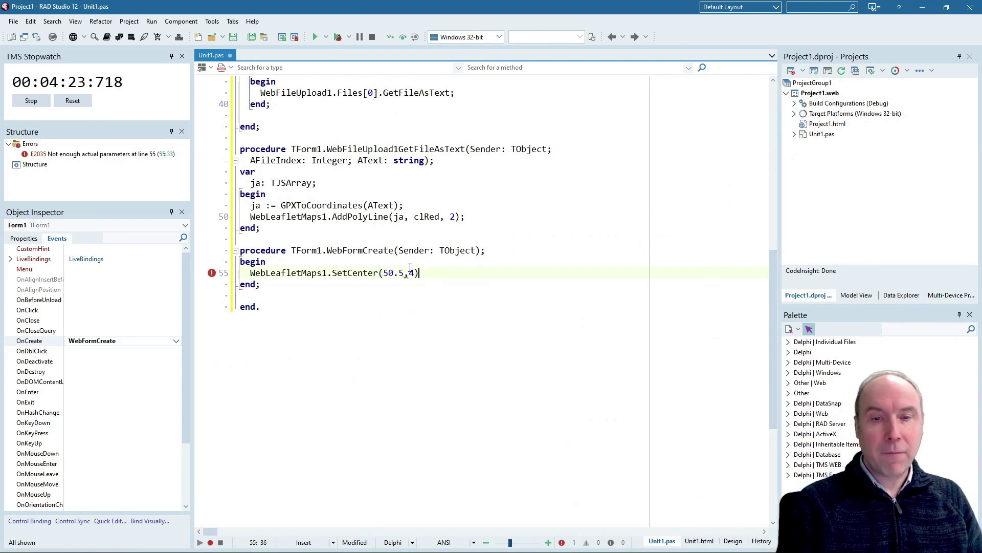
text();)
- Add 'WebLeafletMaps1.SetZoom(8);' and return to the form designer
key(Return)
text(Web)
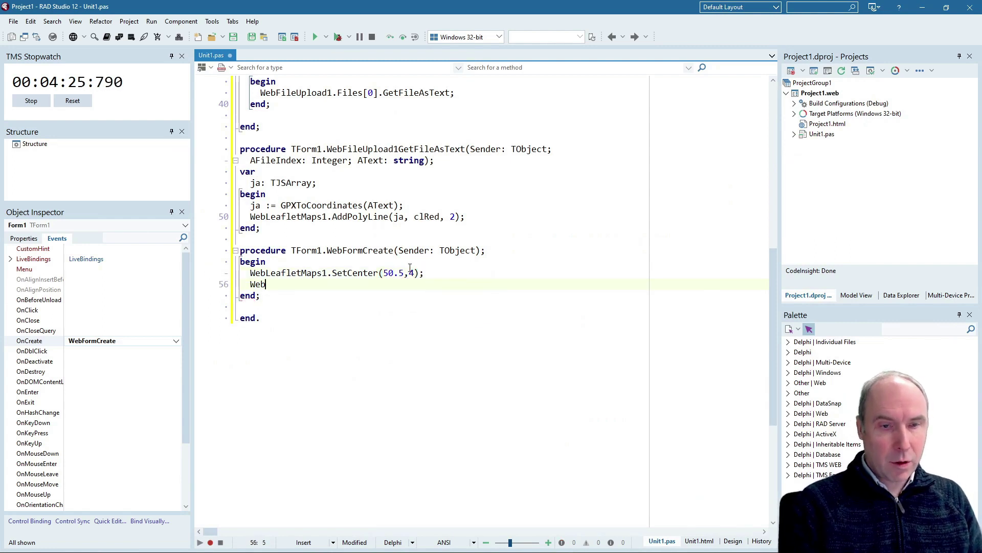
text(Le)
key(Return)
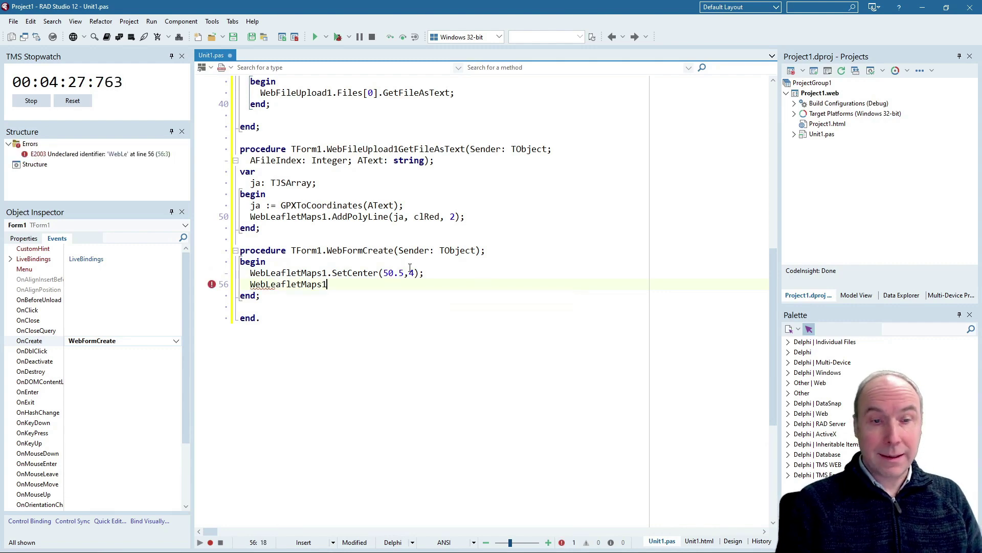
text(.setz)
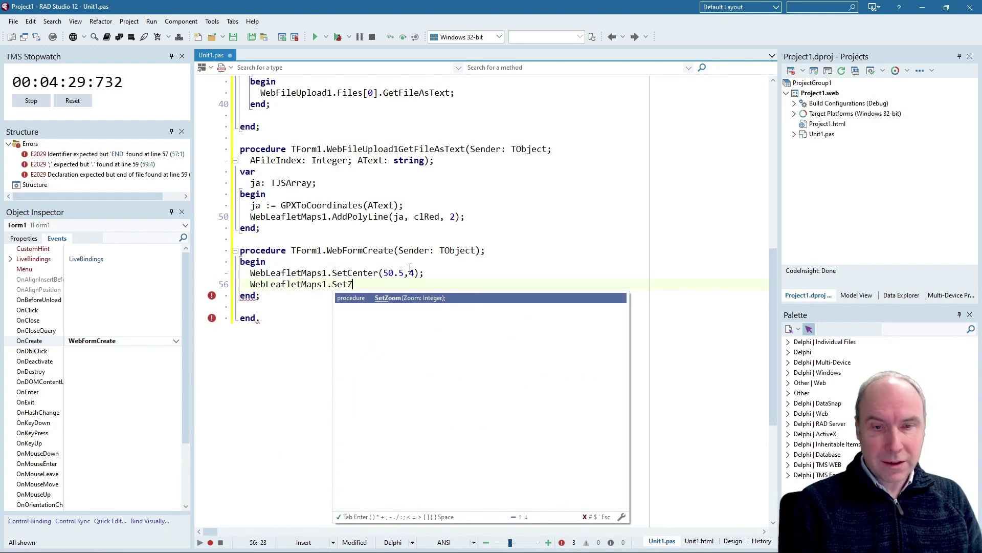
text((8))
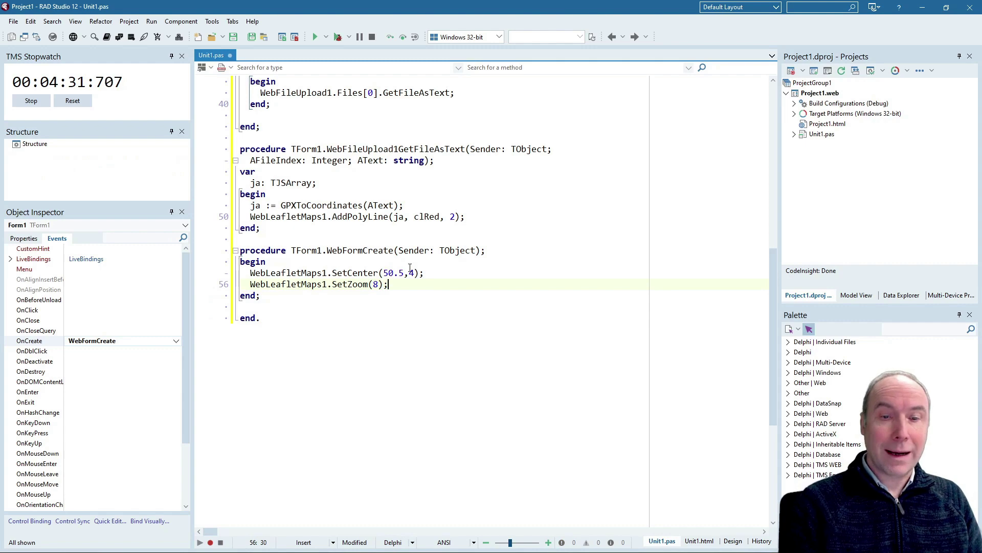
text(;)
click(439, 205)
scroll(473, 191, up, 3)
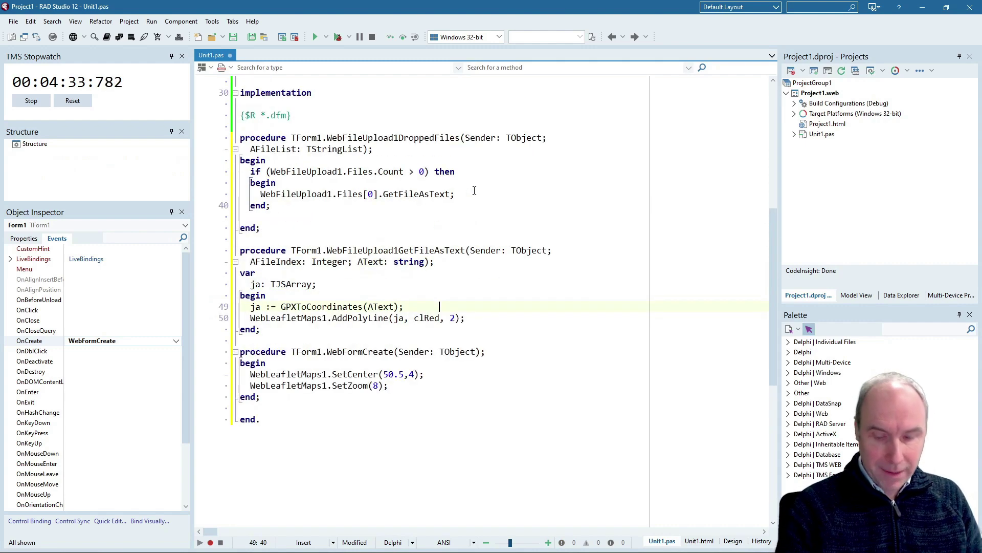
key(F12)
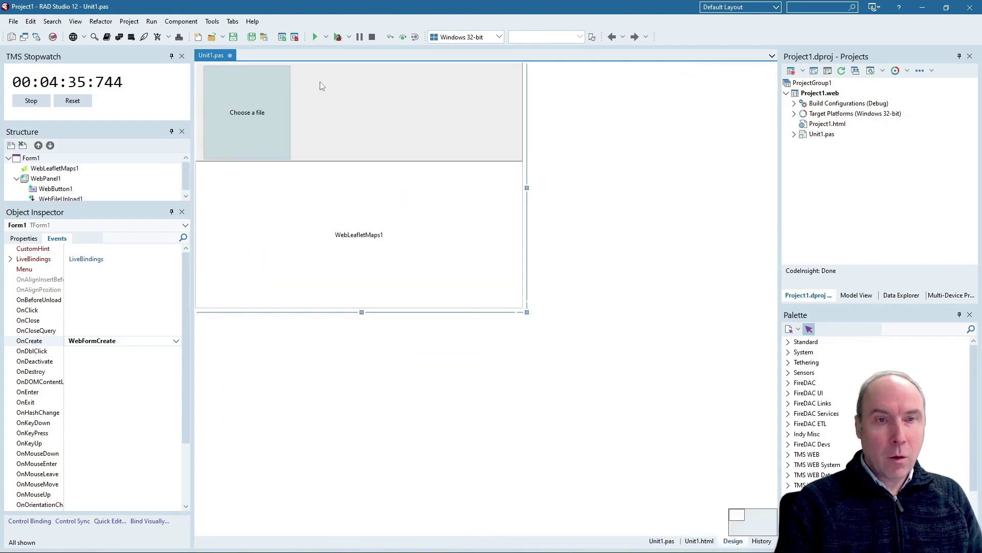
- Add a WebLeafletMaps1.ClearPolylines call to the Remove routes button's WebButton1Click handler
click(336, 87)
double_click(337, 88)
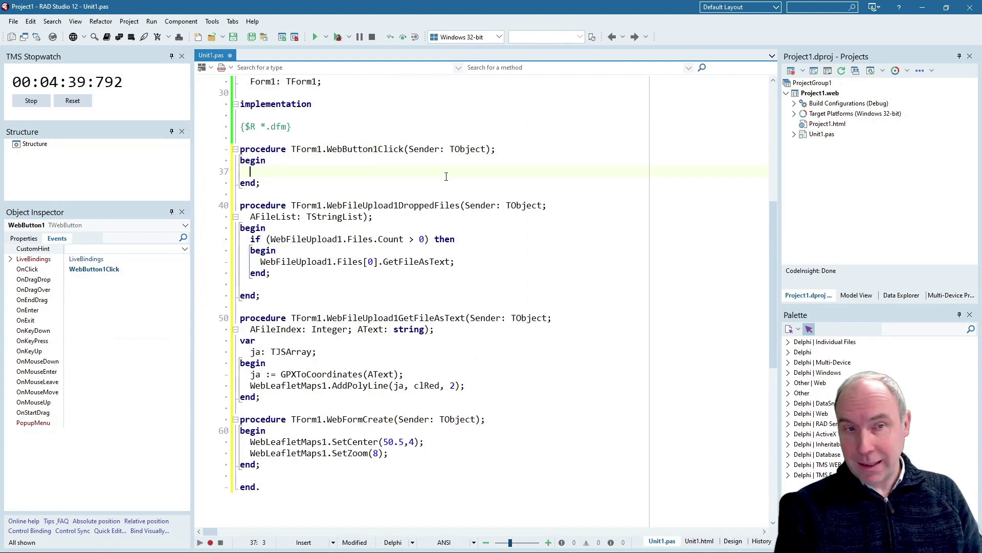
text(Web)
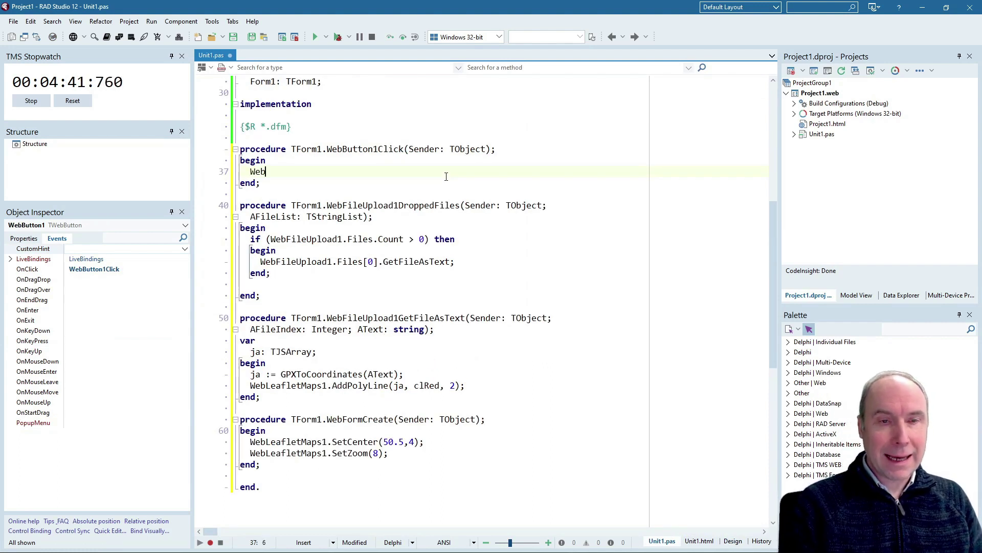
text(Le)
key(ctrl+space)
key(Return)
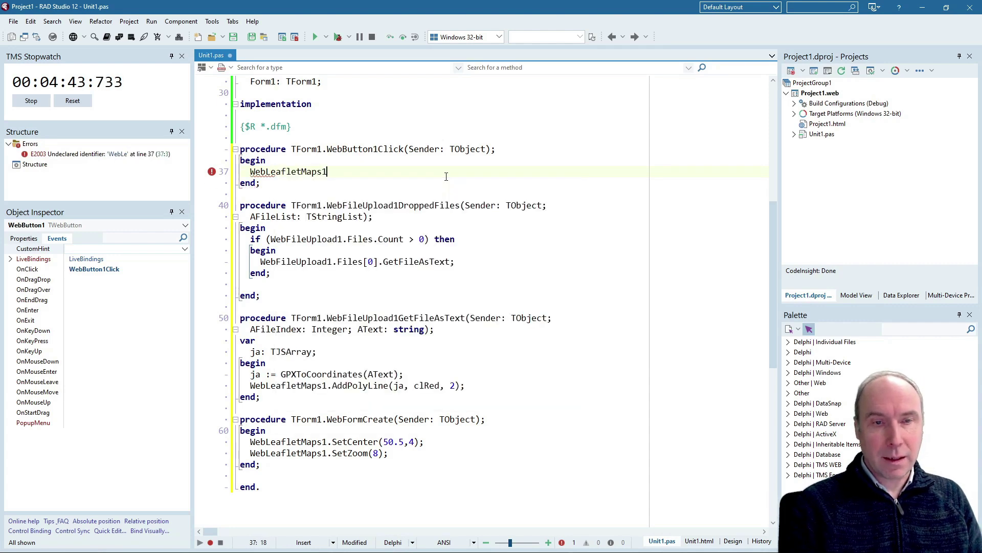
text(.Clear)
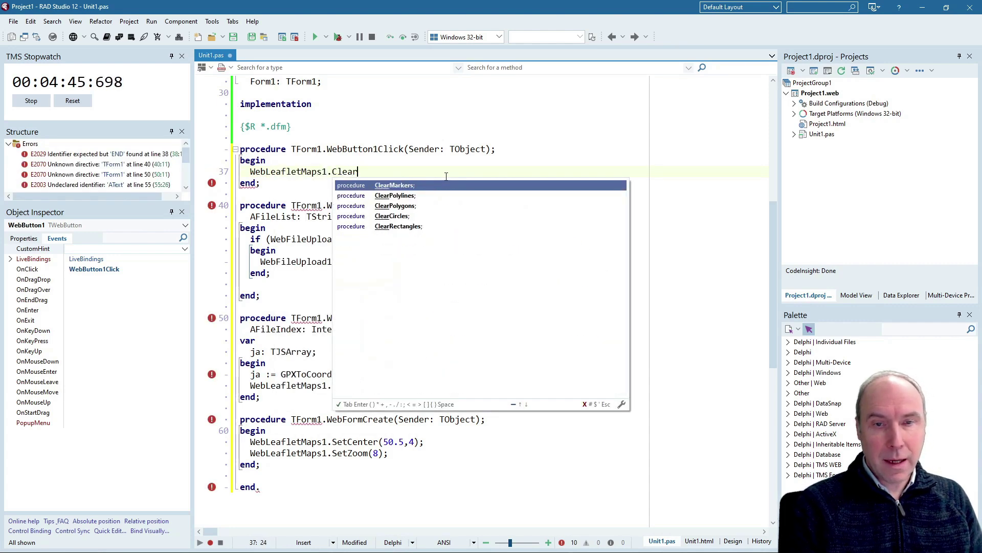
key(Down)
key(Return)
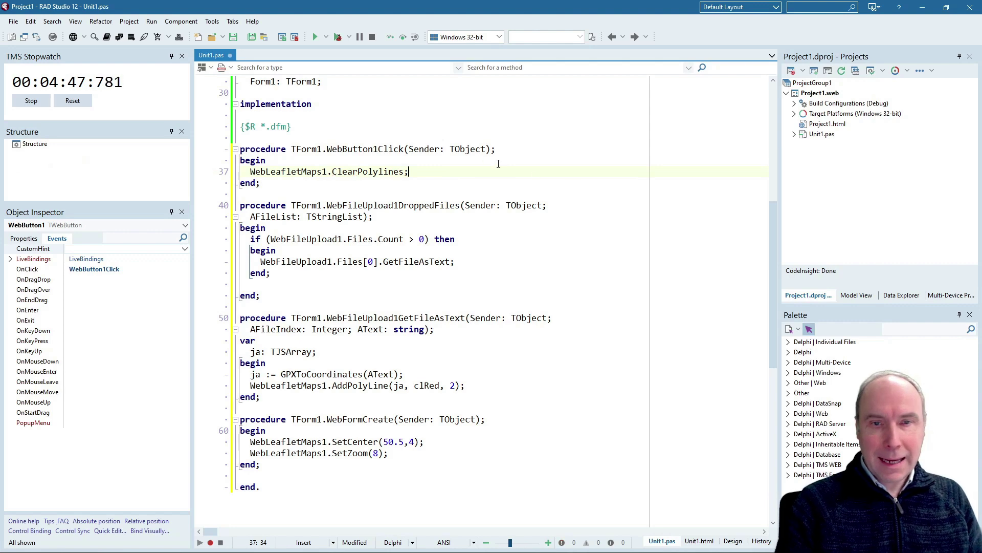
click(457, 149)
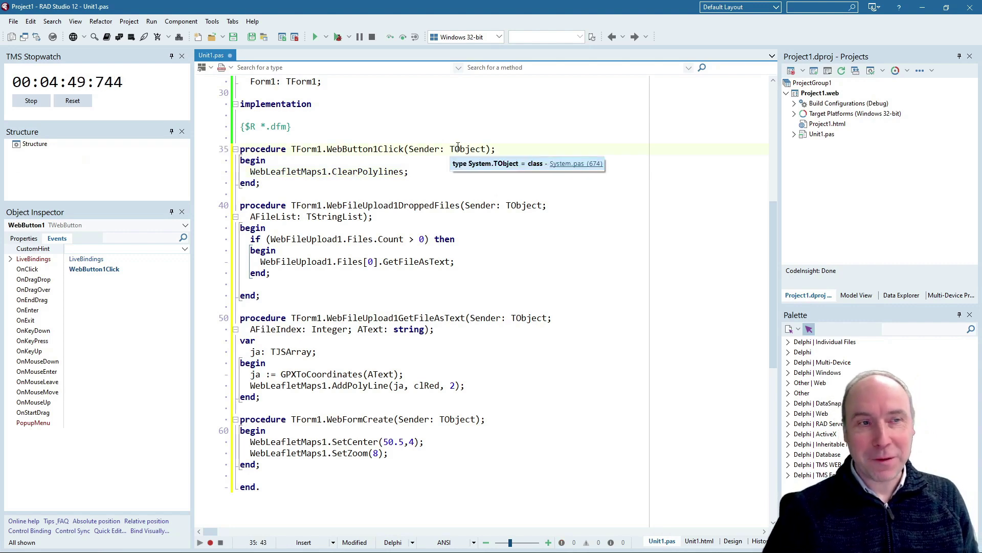
click(450, 137)
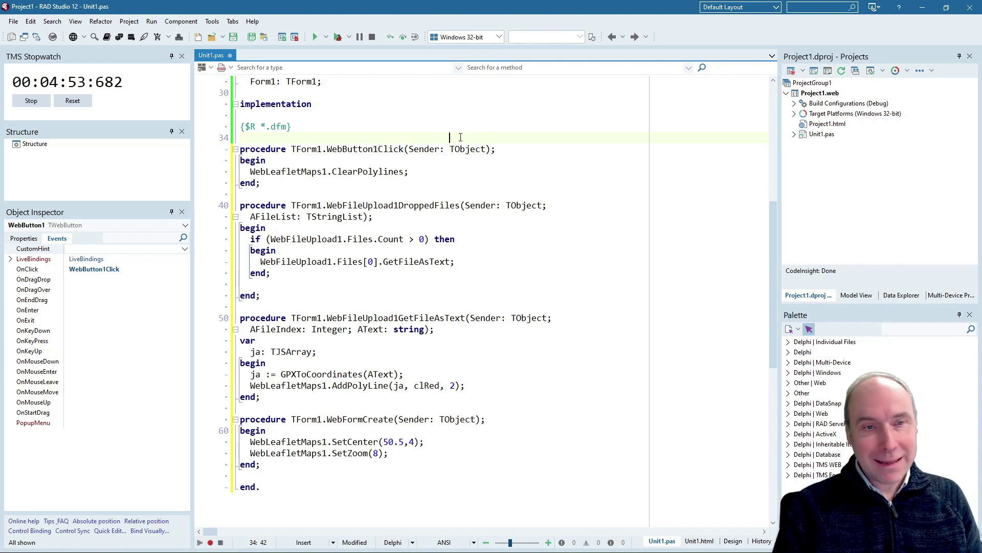
scroll(460, 138, up, 2)
- Enable the Bootstrap 5.2.3 JavaScript library for the Project1.web project
key(F12)
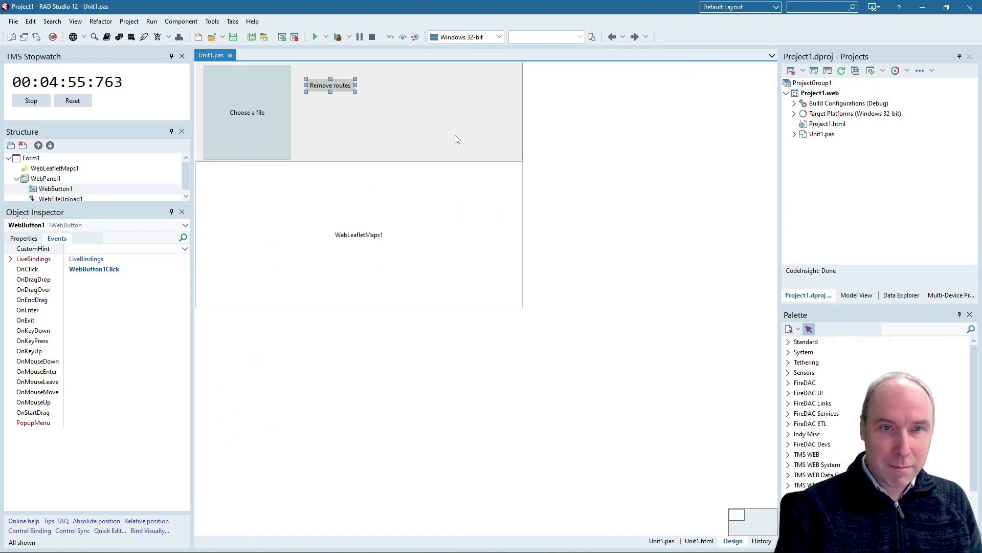
click(816, 93)
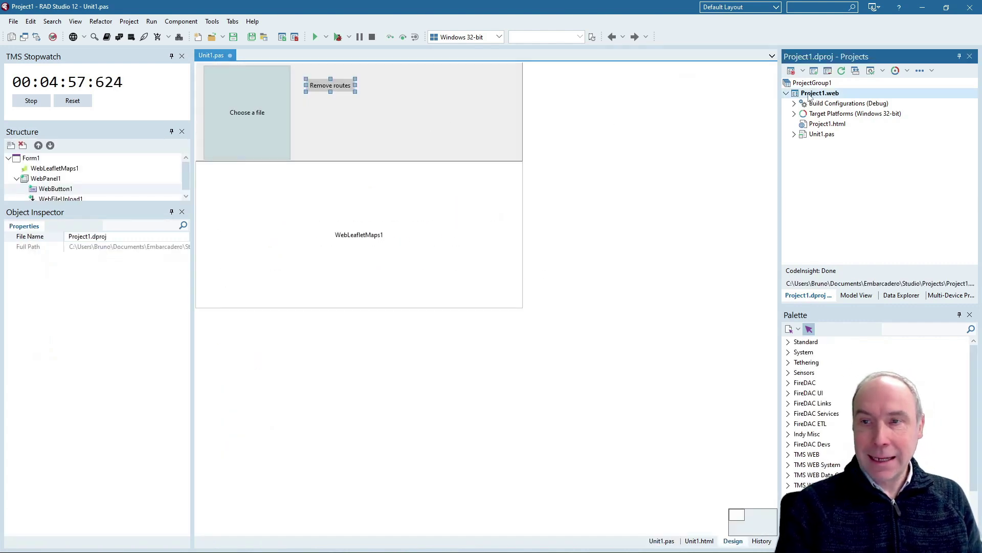
right_click(816, 95)
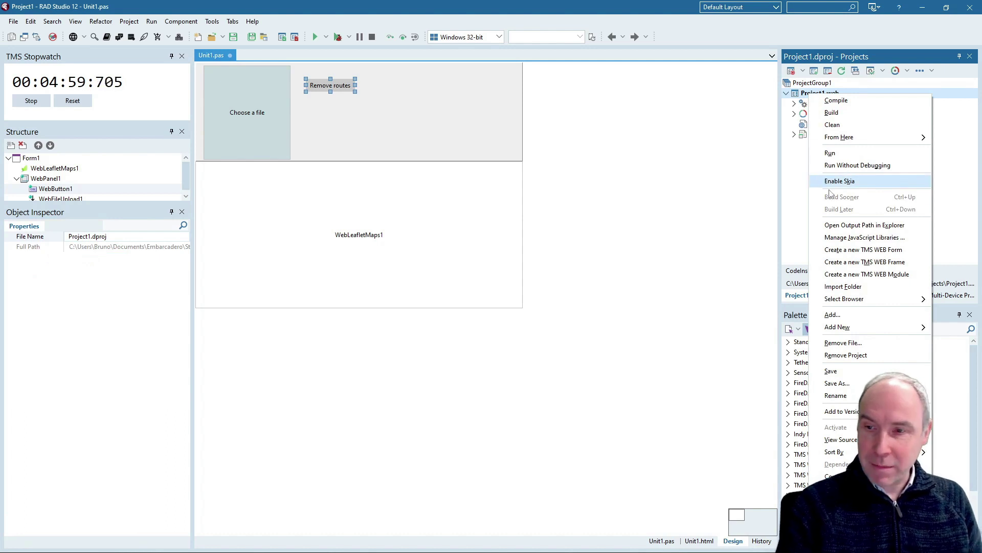
click(831, 238)
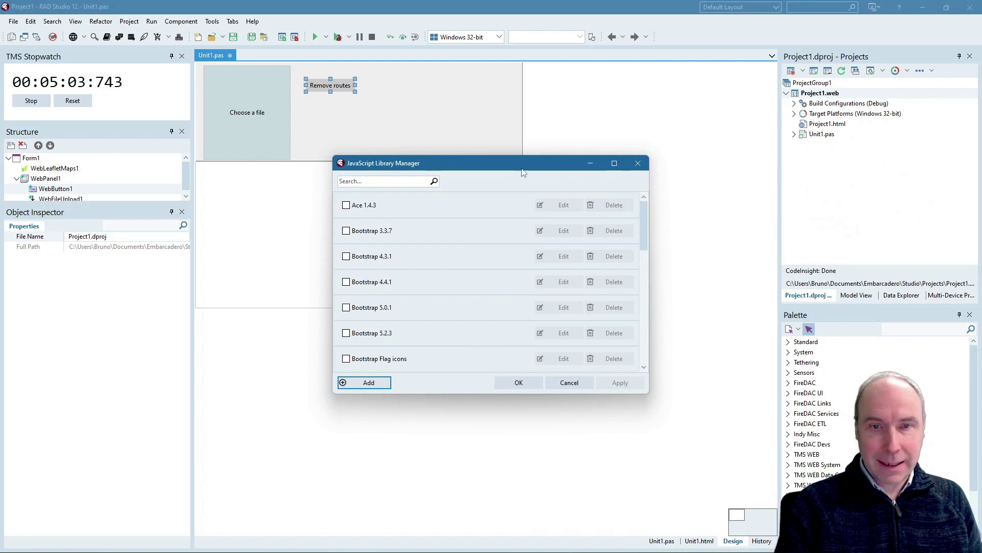
drag(511, 172, 511, 164)
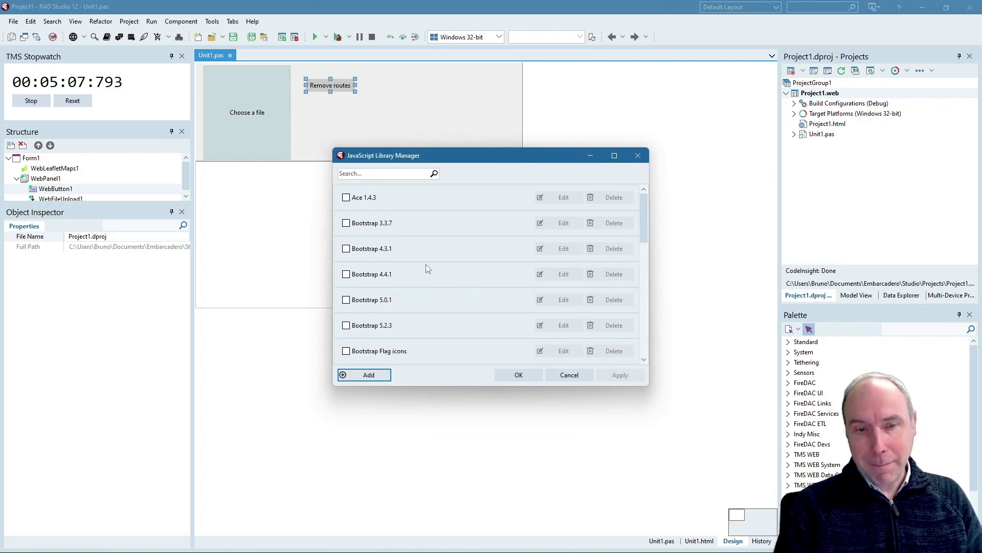
click(362, 327)
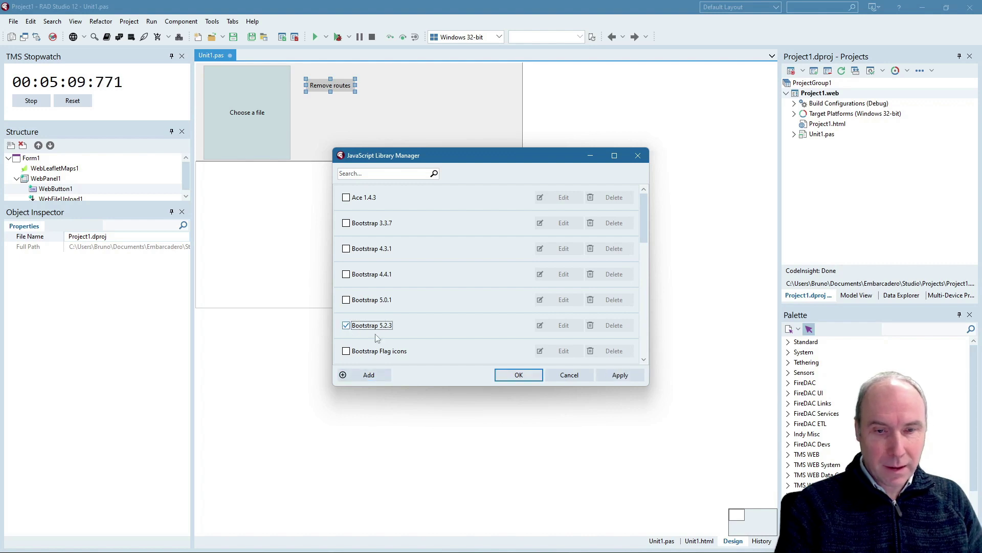
click(519, 375)
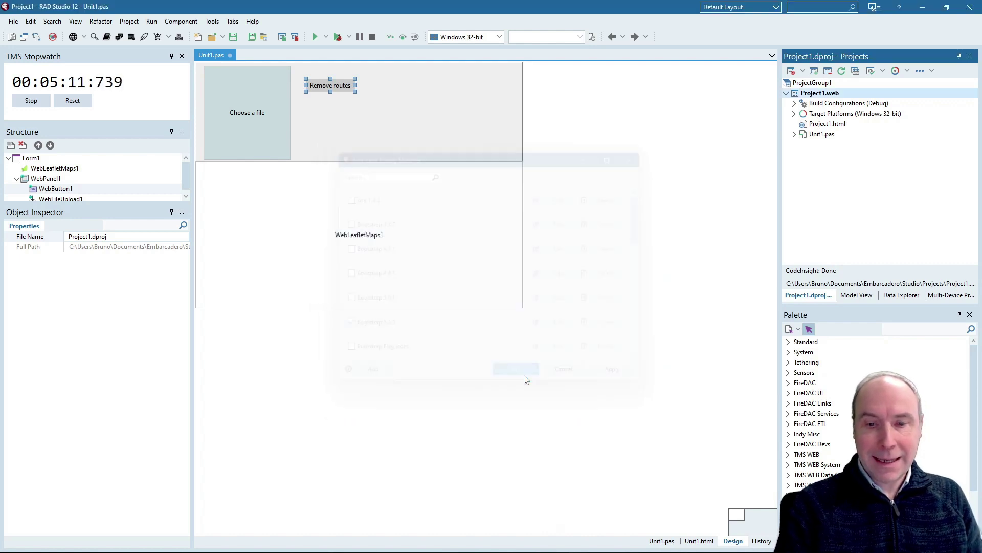
click(342, 86)
- Set the button's ElementClassName to 'btn btn-primary' and enlarge it to 121 by 49
click(27, 239)
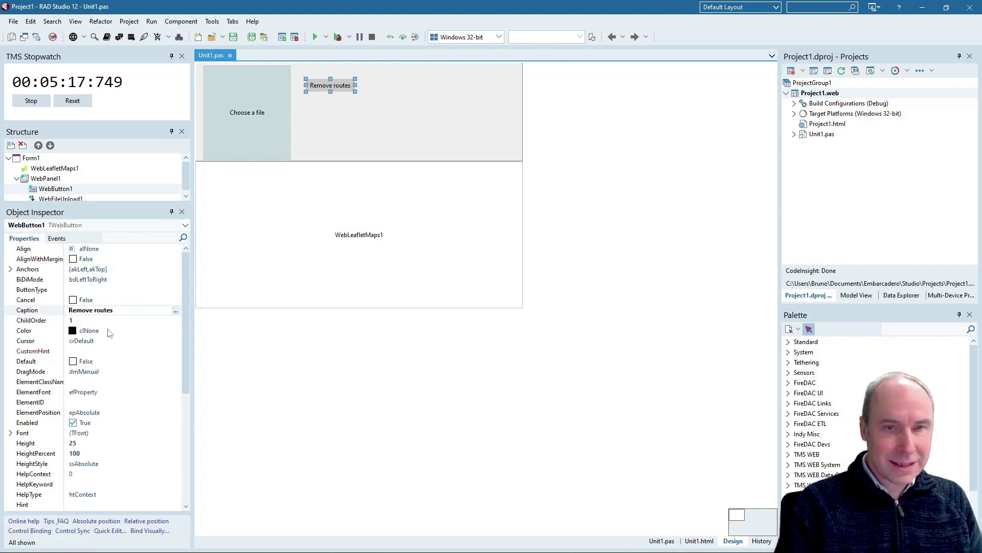
click(103, 382)
text(btn btn-pri)
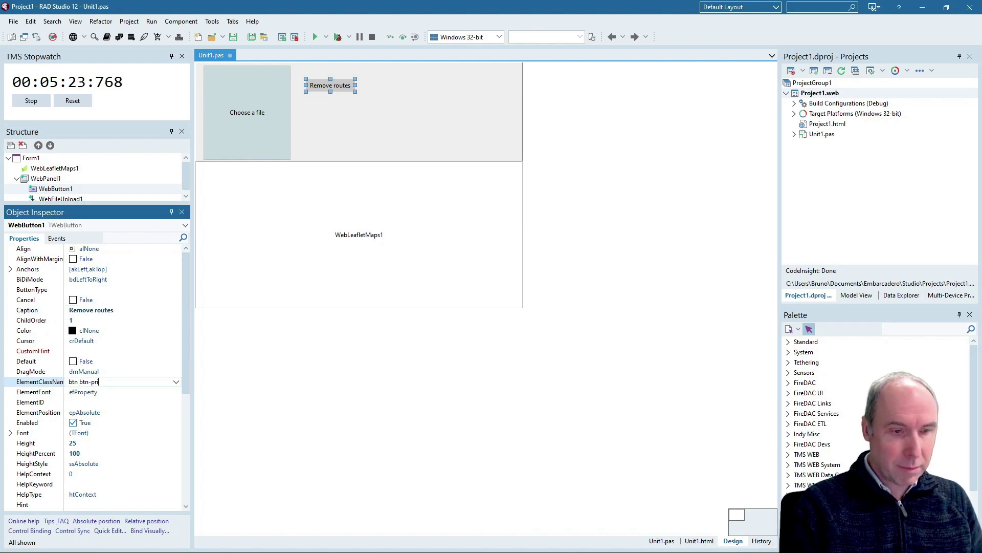
text(mary)
key(Up)
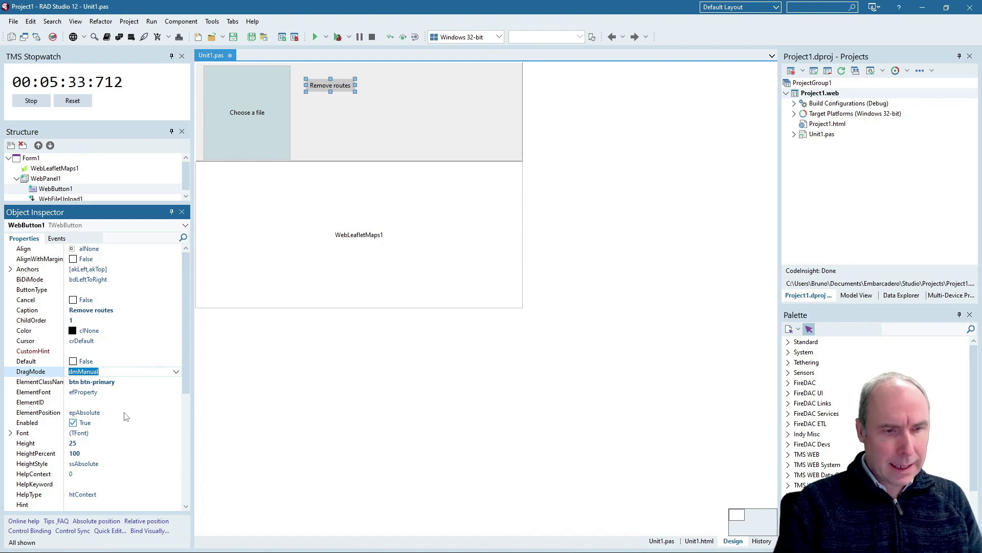
scroll(184, 417, down, 5)
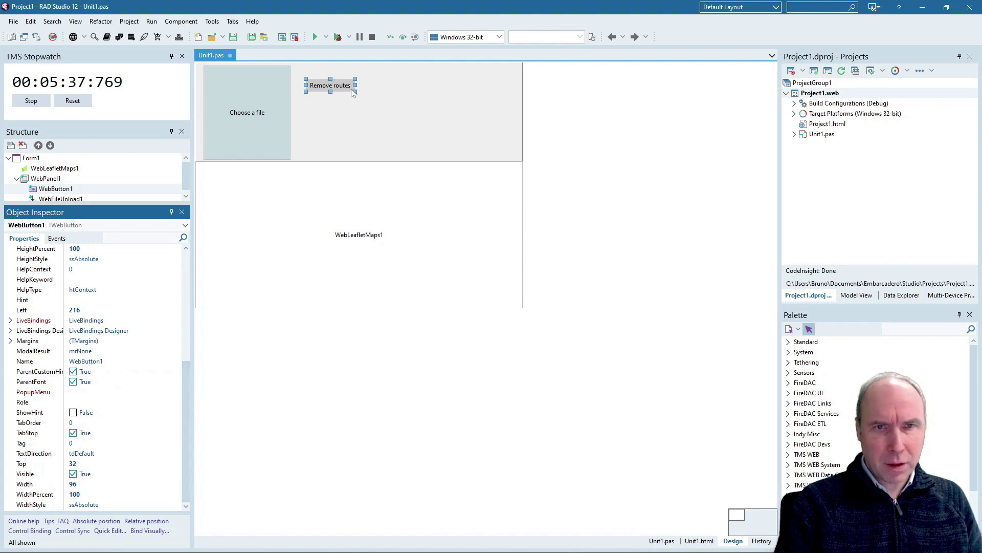
drag(352, 92, 368, 107)
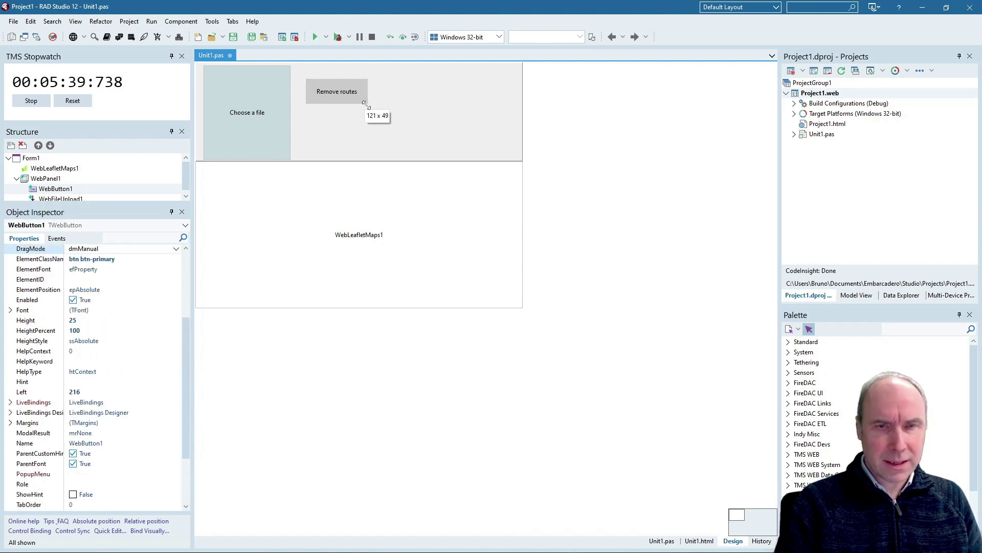
drag(347, 95, 344, 87)
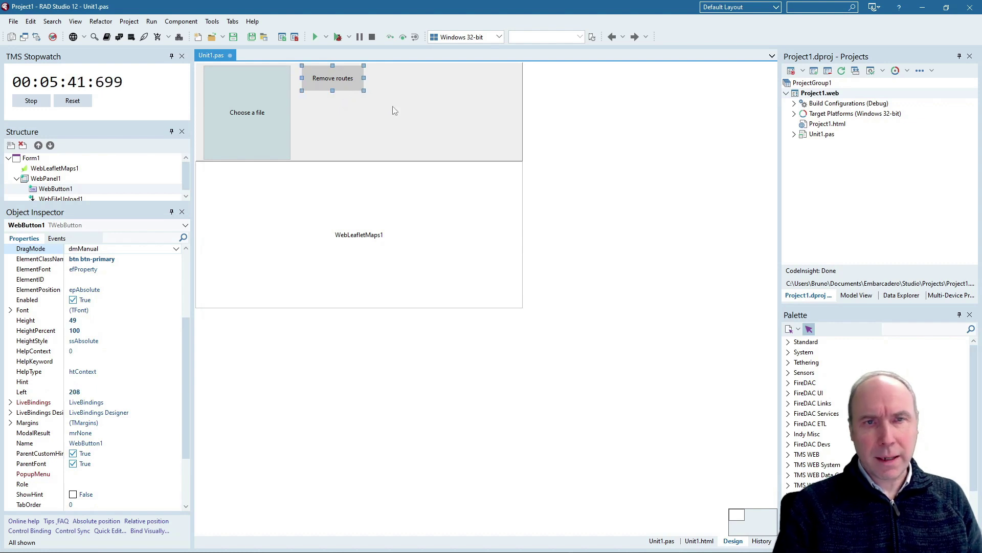
- Compile and run the web project, positioning the Chrome window that shows the Belgium map
click(339, 39)
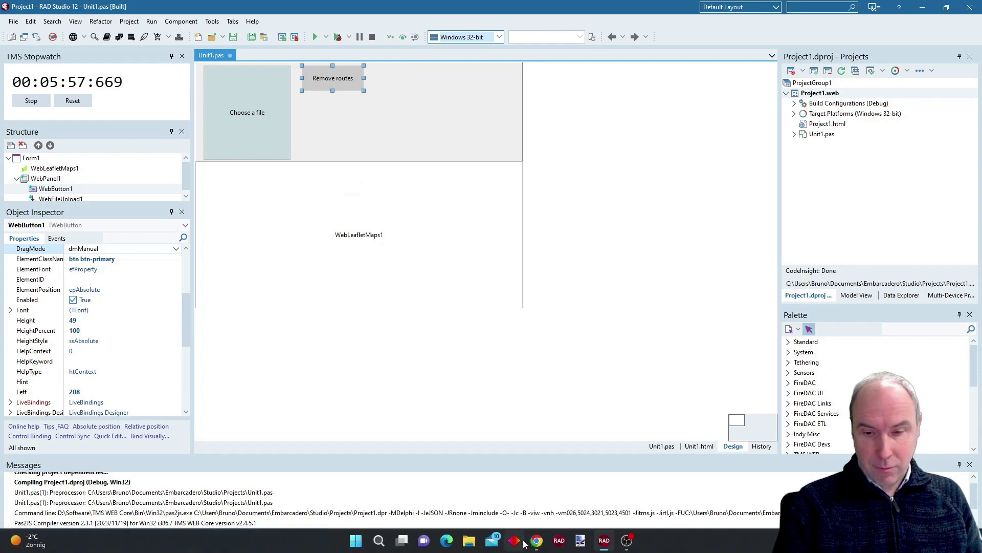
click(537, 541)
drag(423, 123, 492, 87)
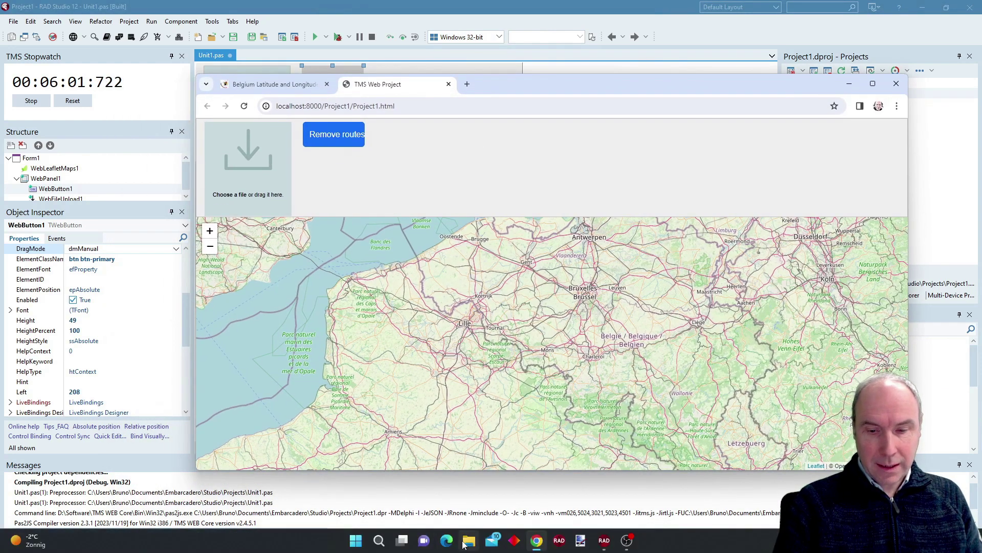
click(459, 530)
- Open the Documents > Routes folder and arrange it beside the browser window
click(218, 298)
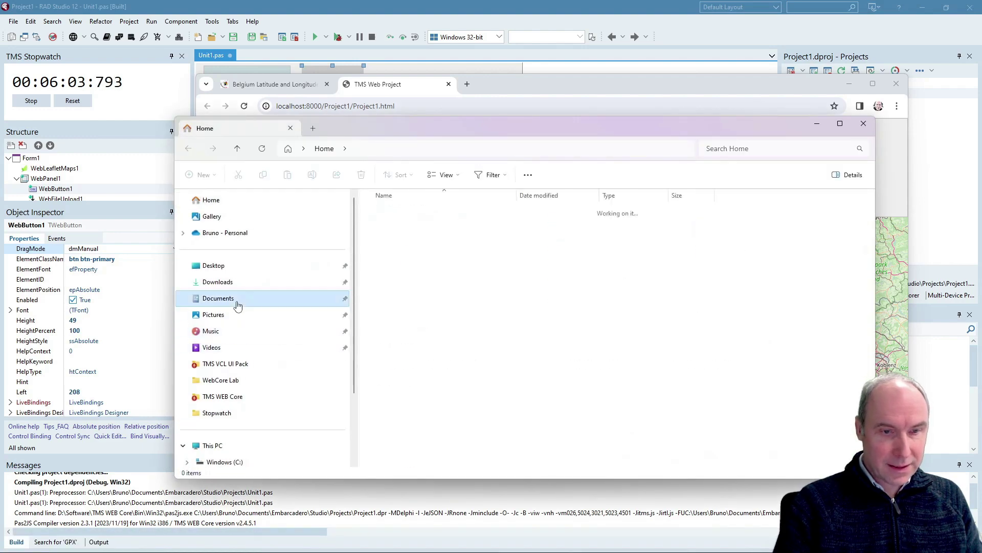
double_click(388, 259)
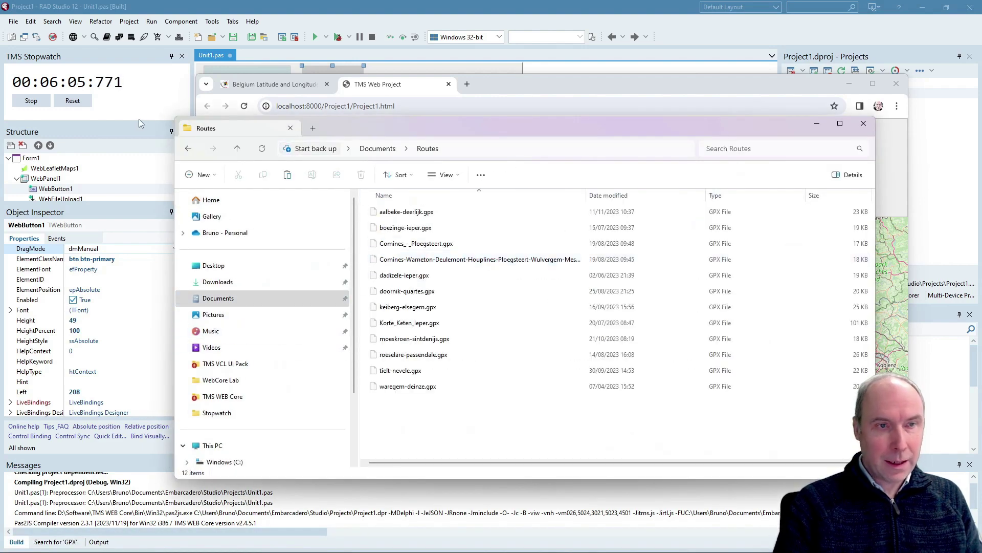
drag(175, 121, 614, 132)
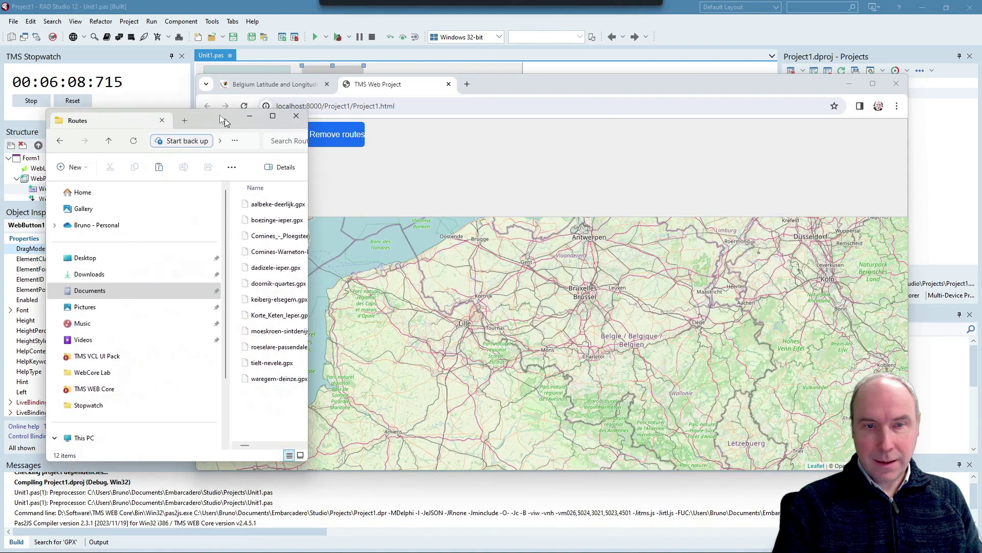
drag(792, 139, 206, 110)
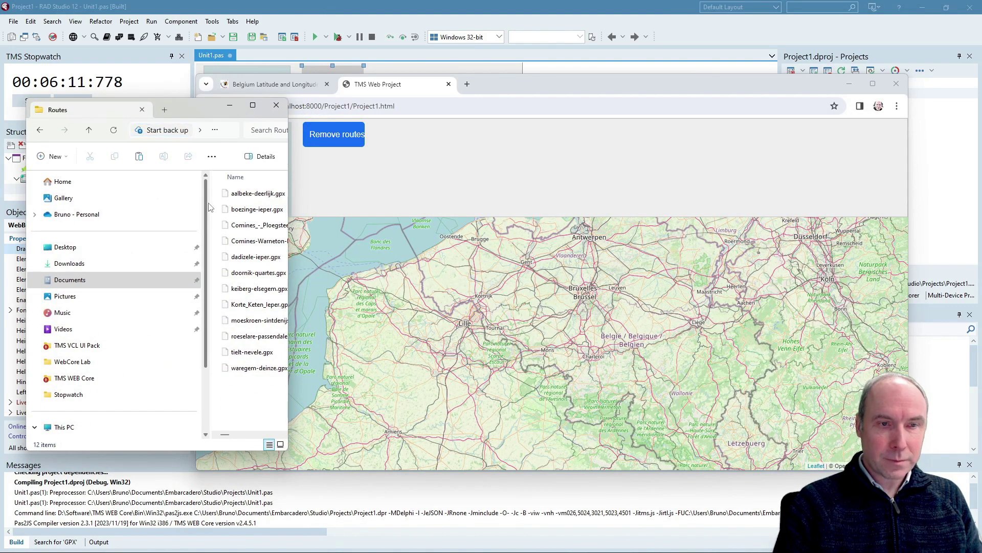
drag(210, 208, 131, 209)
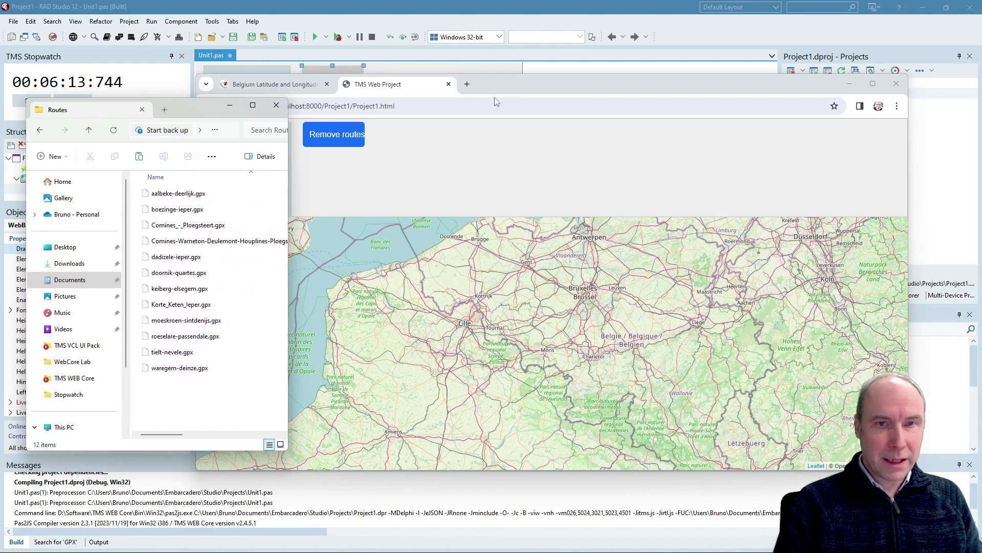
click(511, 83)
drag(511, 82, 558, 80)
- Drop the aalbeke-deerlijk, Comines, dadizele-ieper, keiberg-elsegem, Korte_Keten_Ieper and moeskroen-sintdenijs GPX files
drag(178, 193, 305, 181)
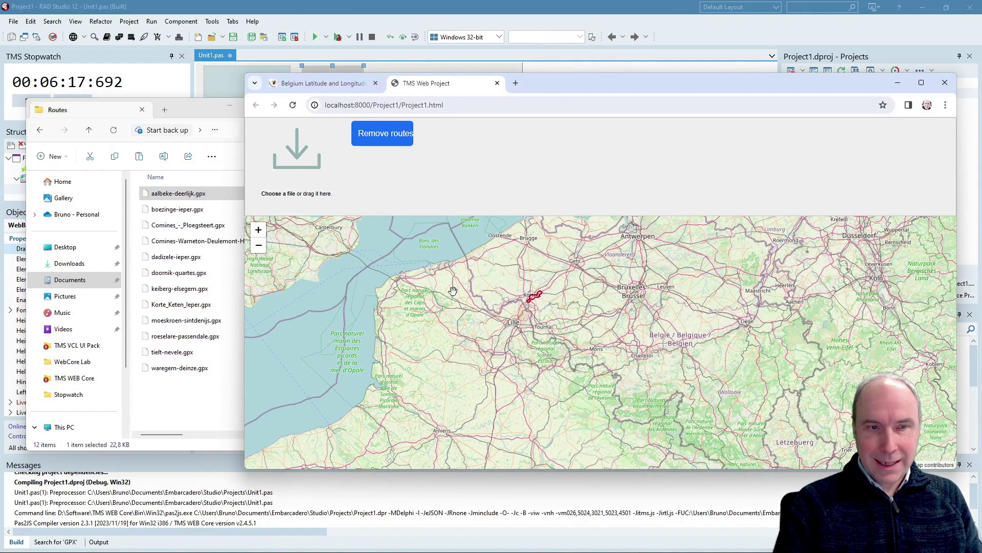
drag(184, 225, 364, 261)
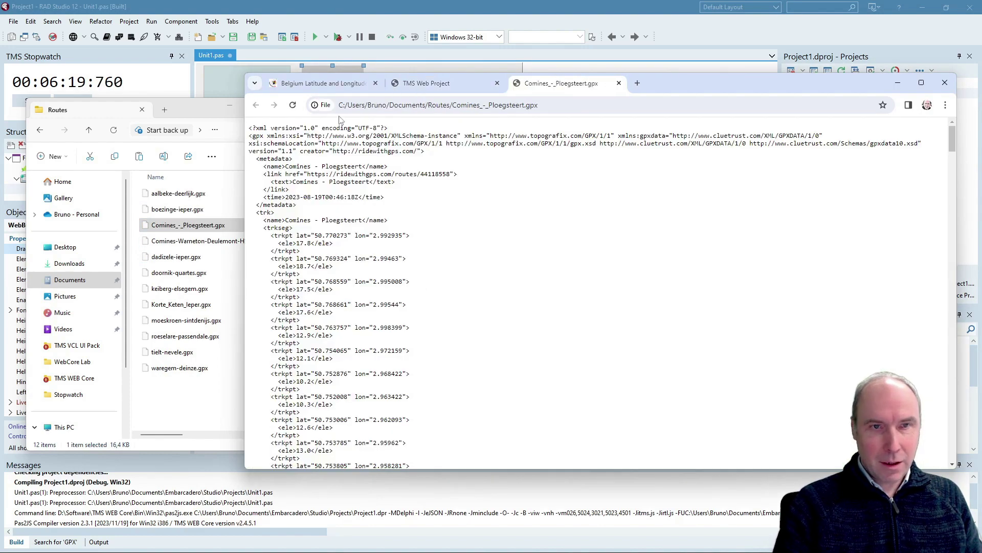
click(426, 86)
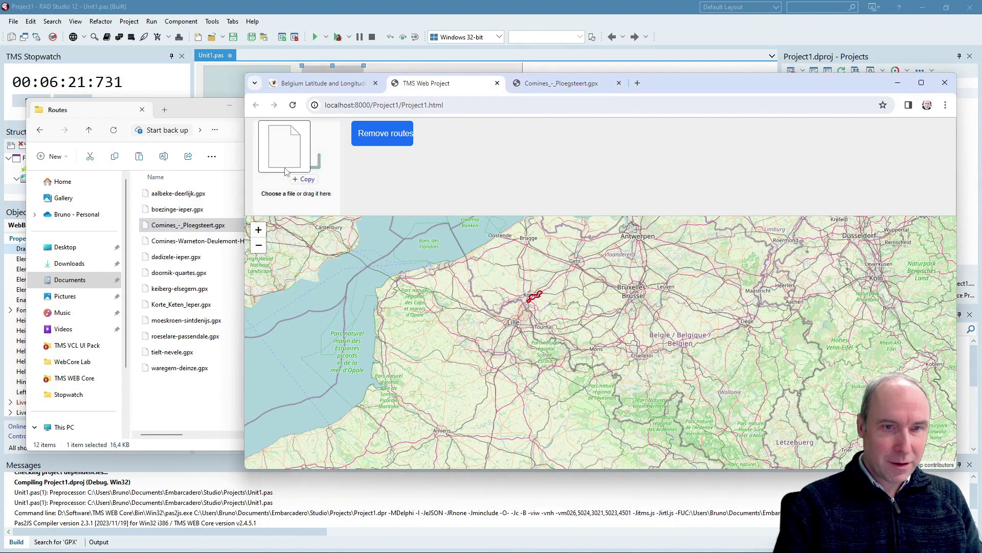
drag(188, 225, 314, 198)
drag(175, 256, 284, 178)
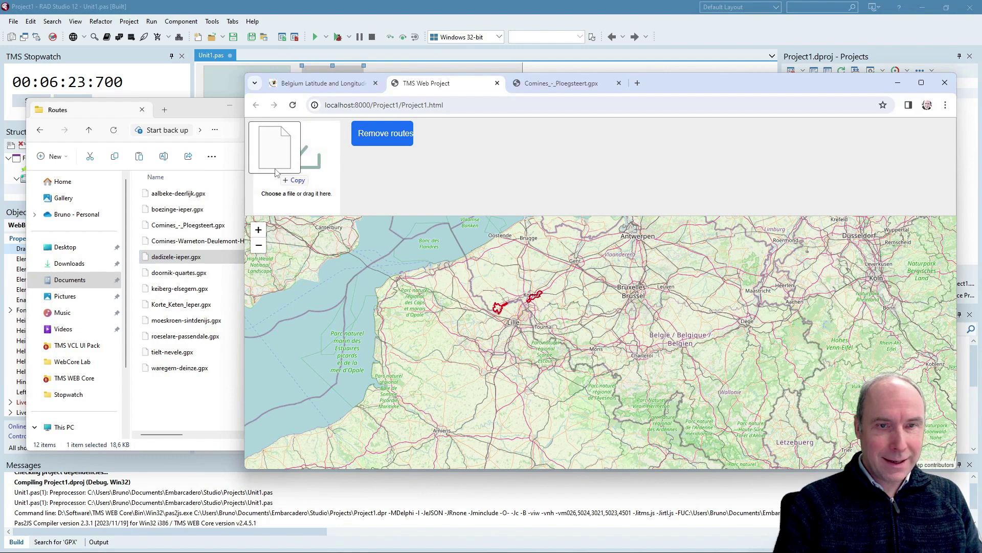
drag(179, 288, 302, 160)
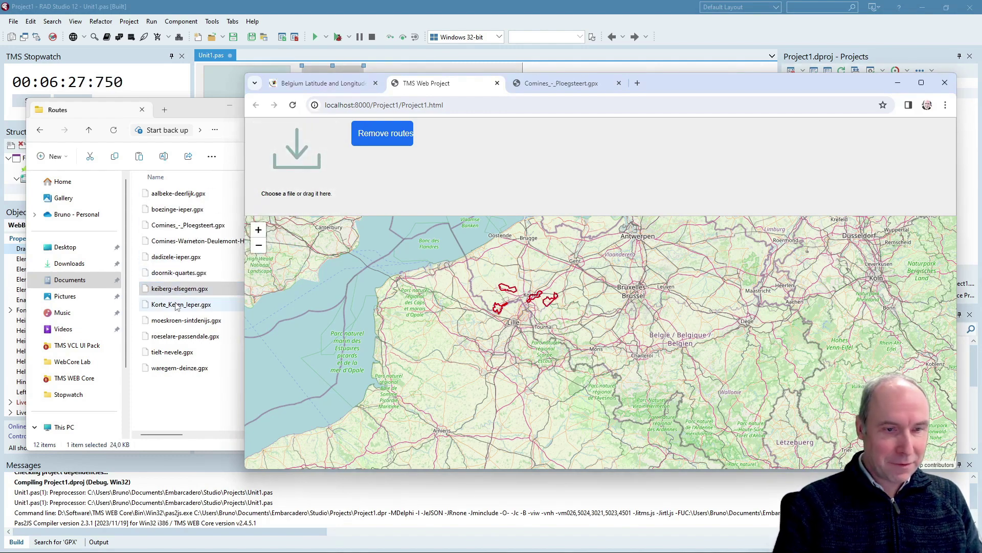
drag(177, 305, 288, 158)
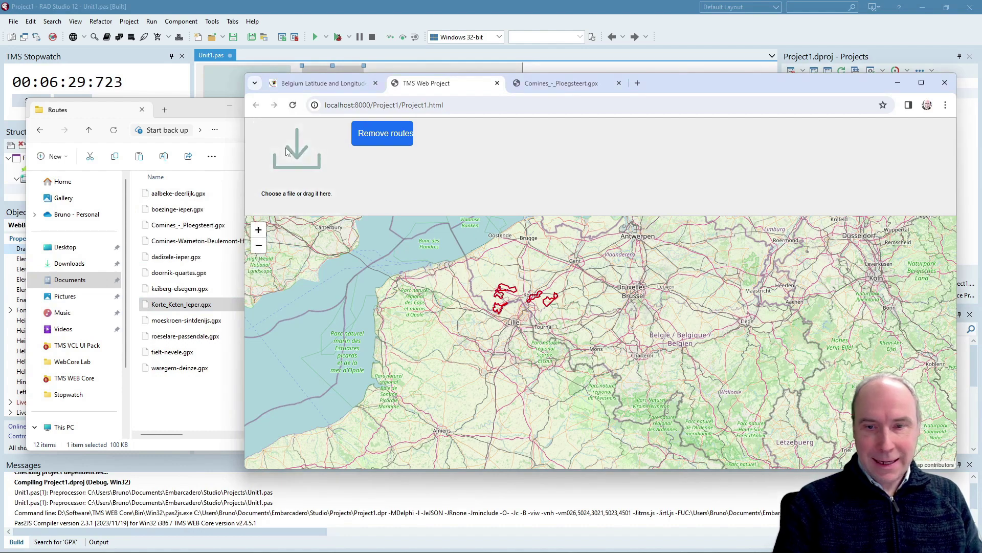
drag(184, 320, 309, 176)
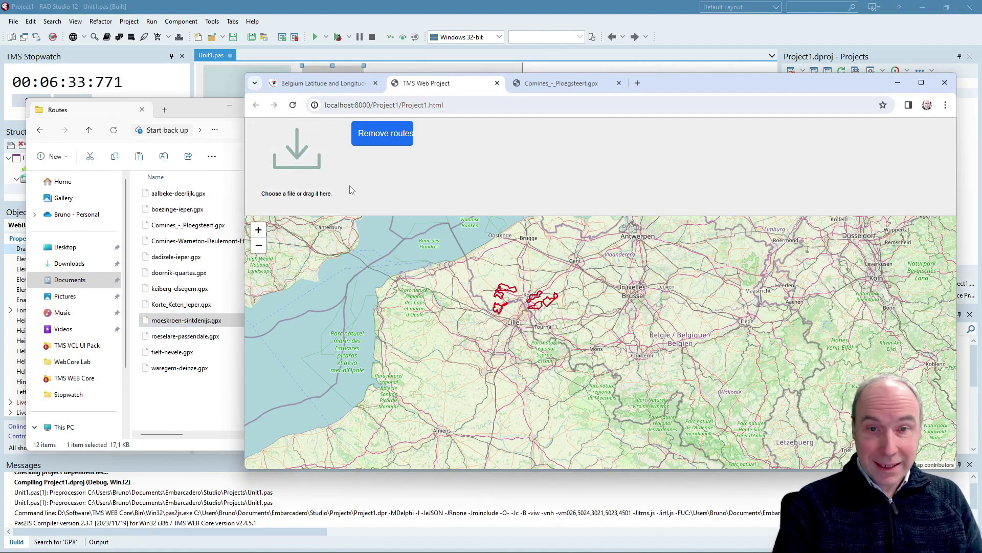
click(150, 11)
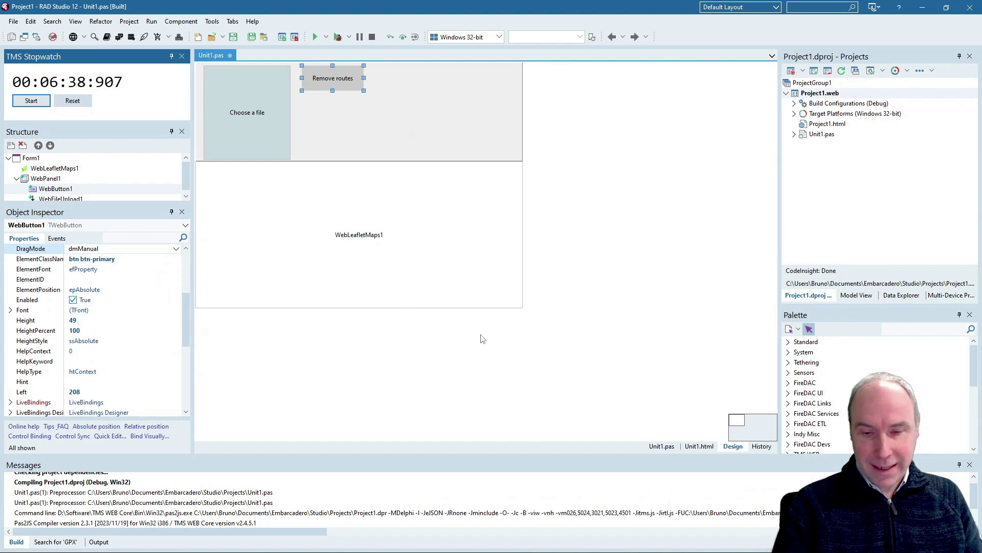
- Clear the map with Remove routes, then drop tielt-nevele.gpx so only it shows
click(542, 542)
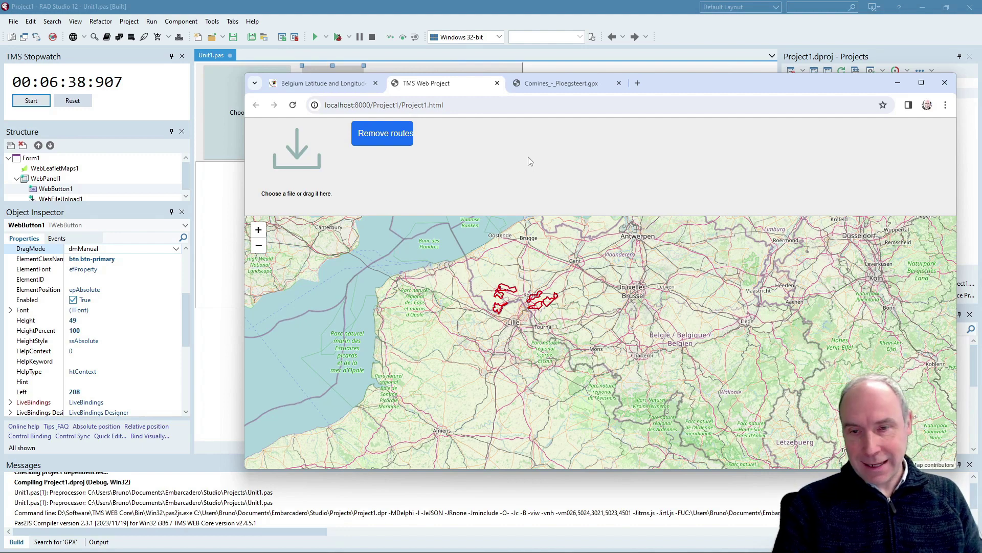
click(389, 137)
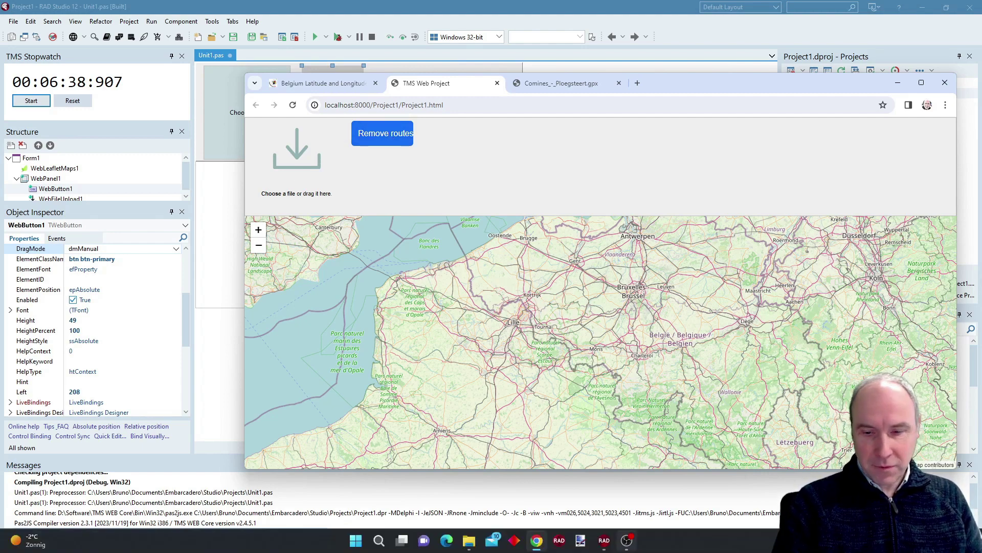
click(469, 540)
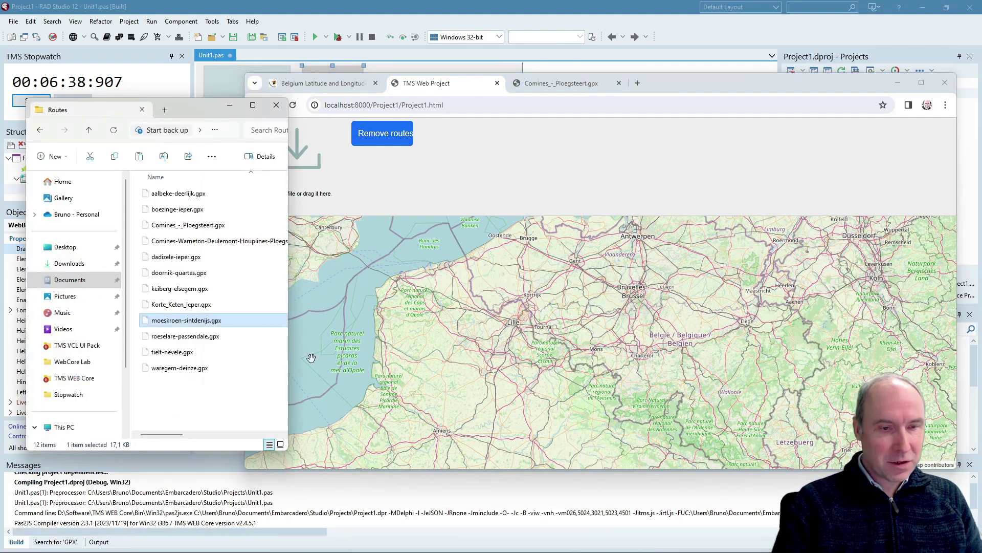
mouse_move(192, 358)
mouse_down()
mouse_move(303, 151)
mouse_move(317, 156)
mouse_up()
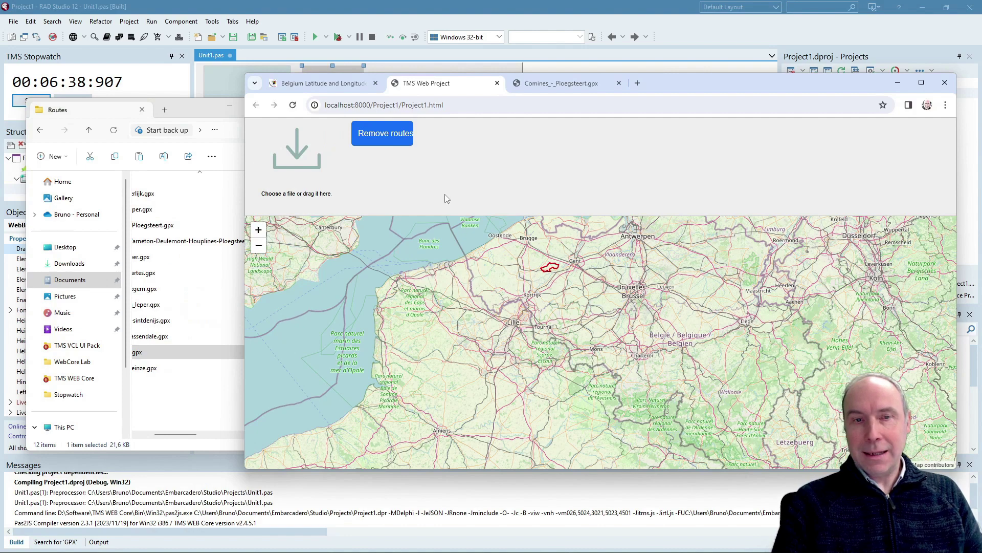